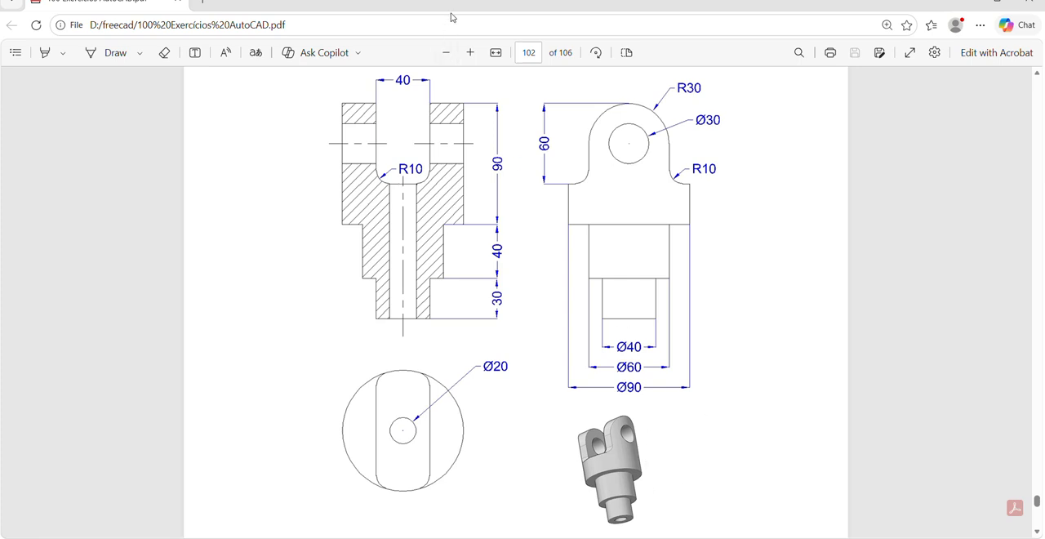
Switch from the PDF drawing to FreeCAD, sketch a 90 mm diameter circle centred on the origin, and close the sketch.
click(997, 0)
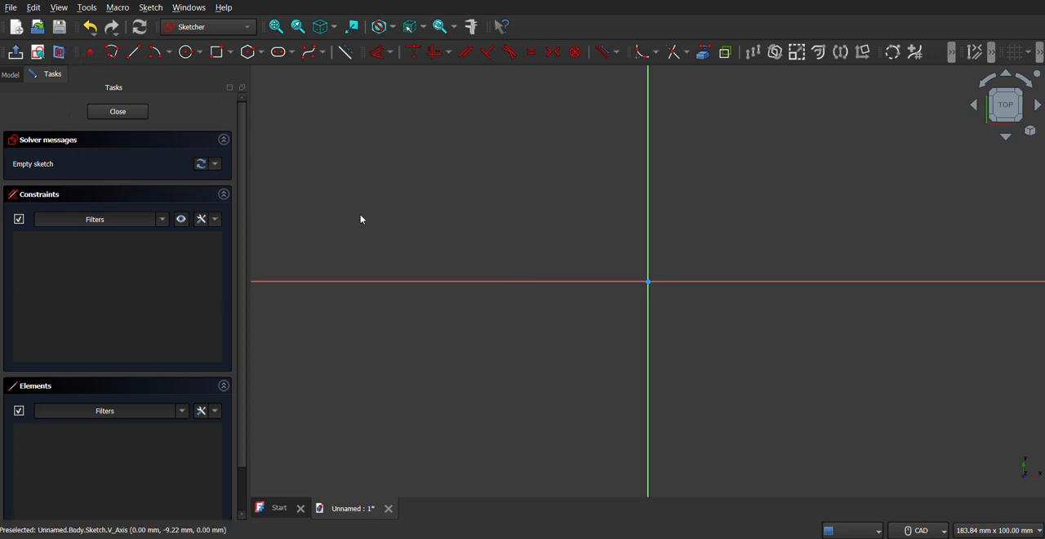
click(600, 538)
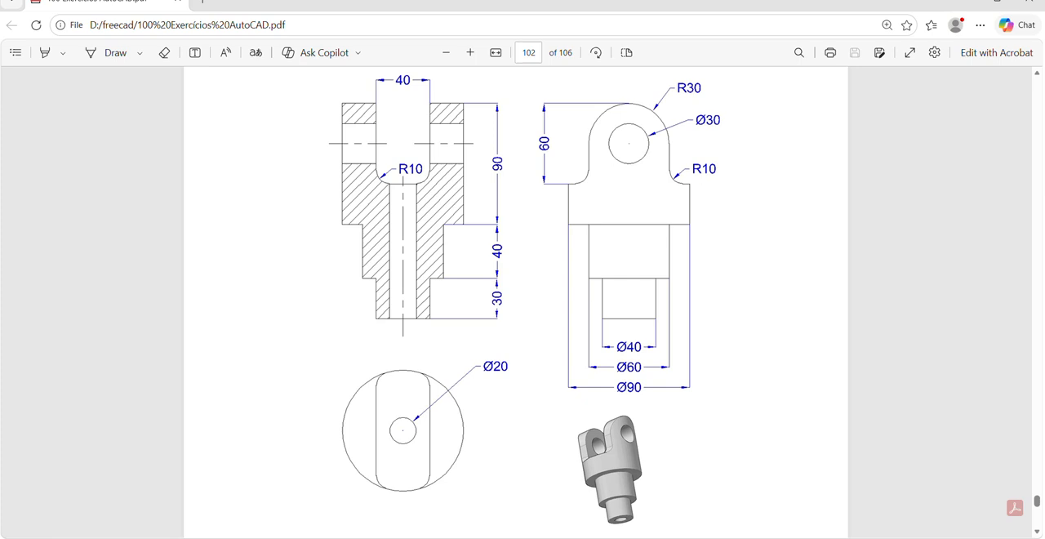
key(alt+Tab)
click(189, 53)
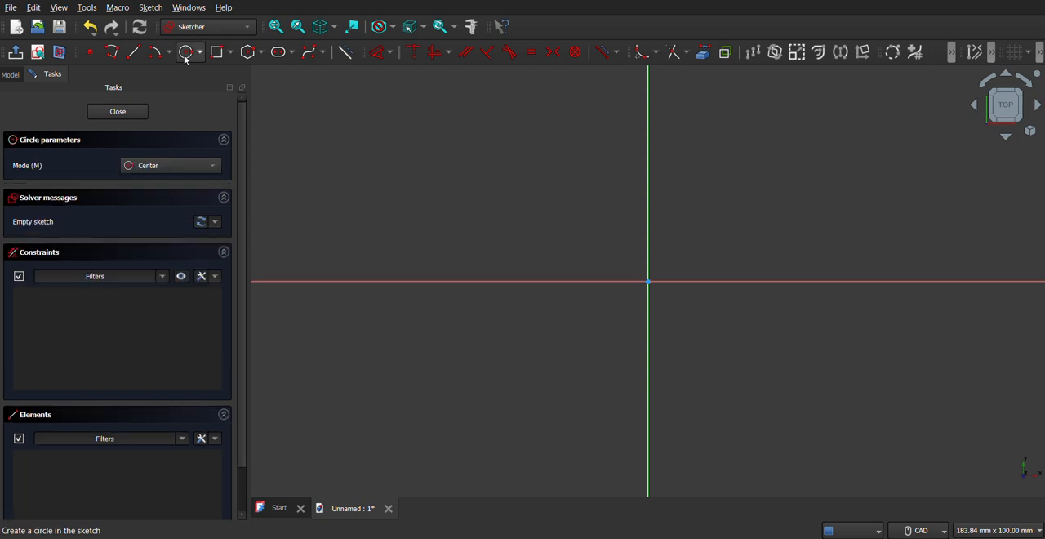
click(648, 281)
text(90)
key(Return)
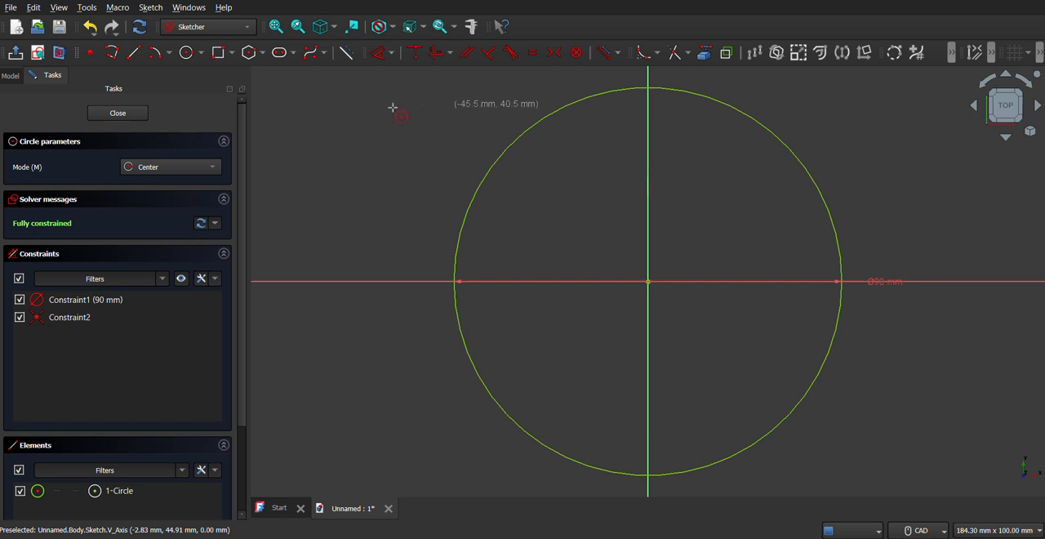
click(118, 113)
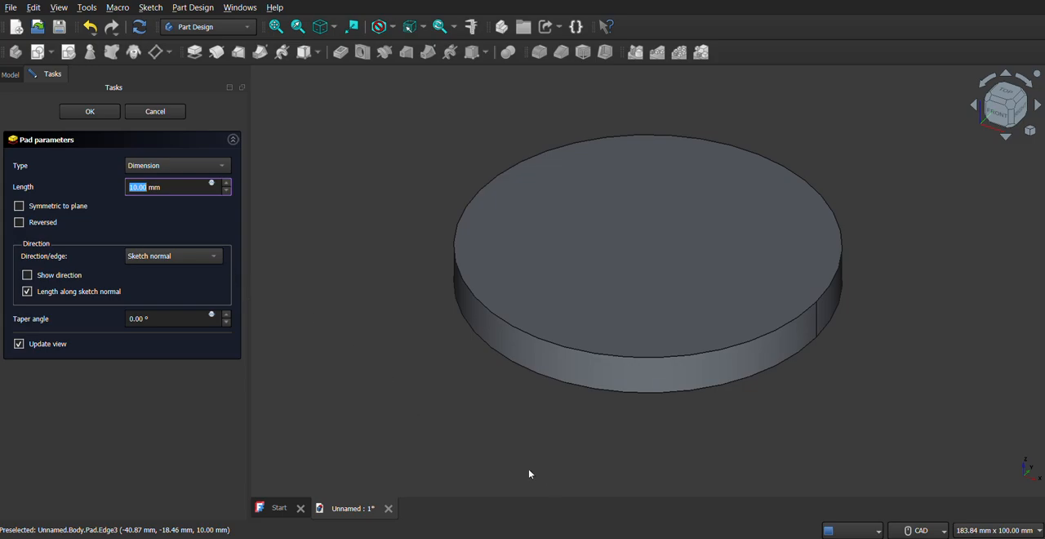
Pad the circle sketch to a length of 90 mm to form the main cylinder.
key(alt+Tab)
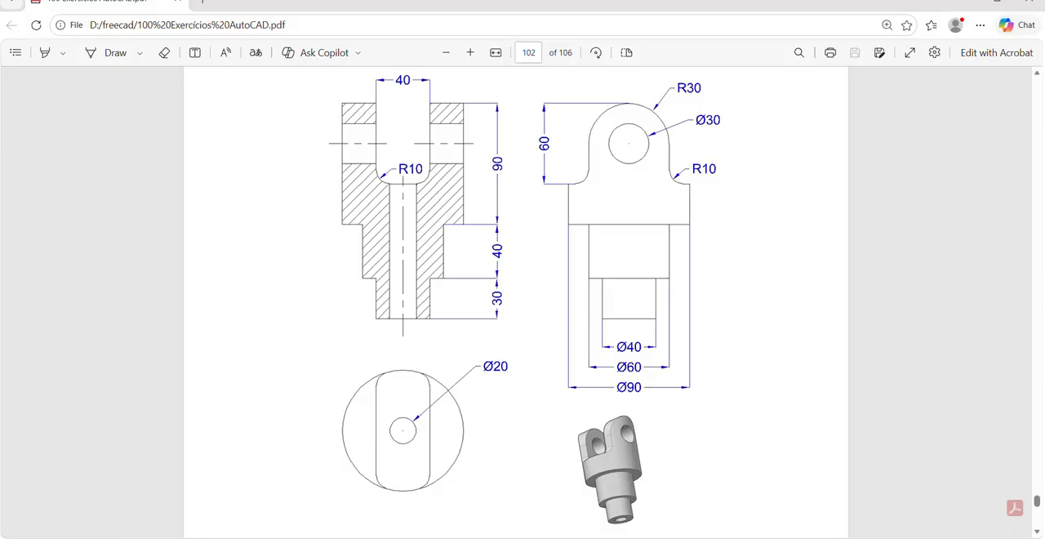
key(alt+Tab)
text(90)
key(Return)
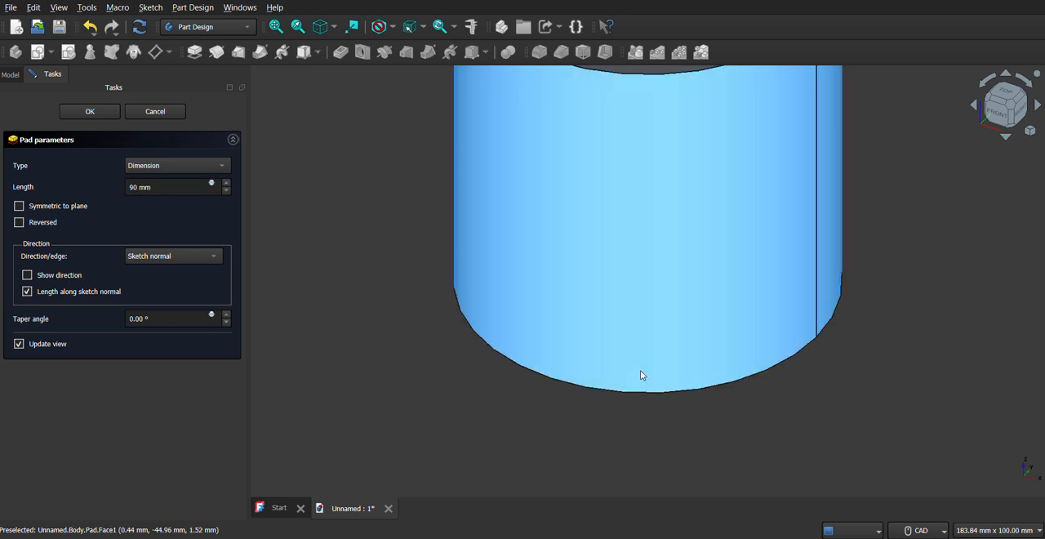
click(277, 26)
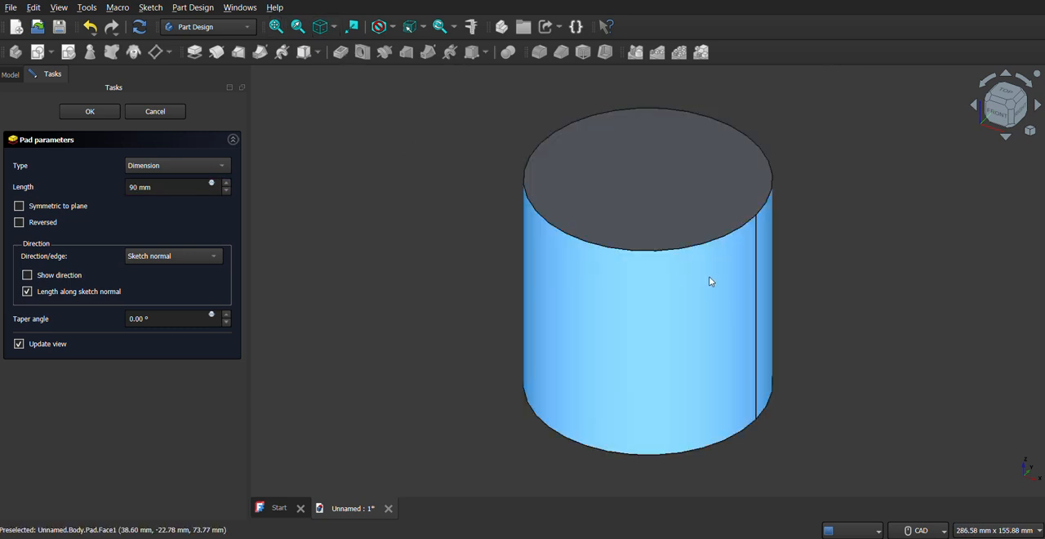
right_click(666, 308)
click(912, 307)
ctrl+shift+right_drag(890, 284, 326, 294)
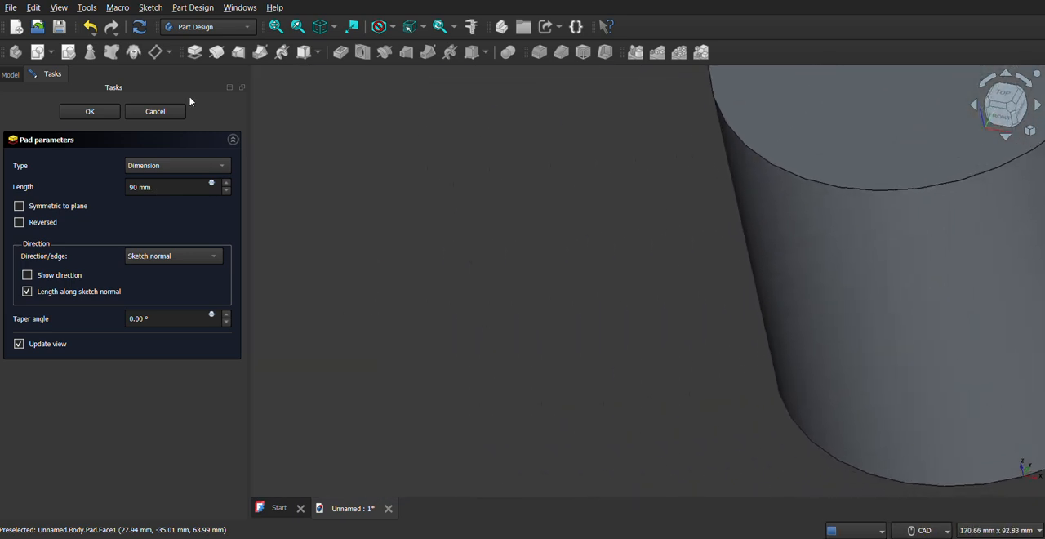
click(276, 27)
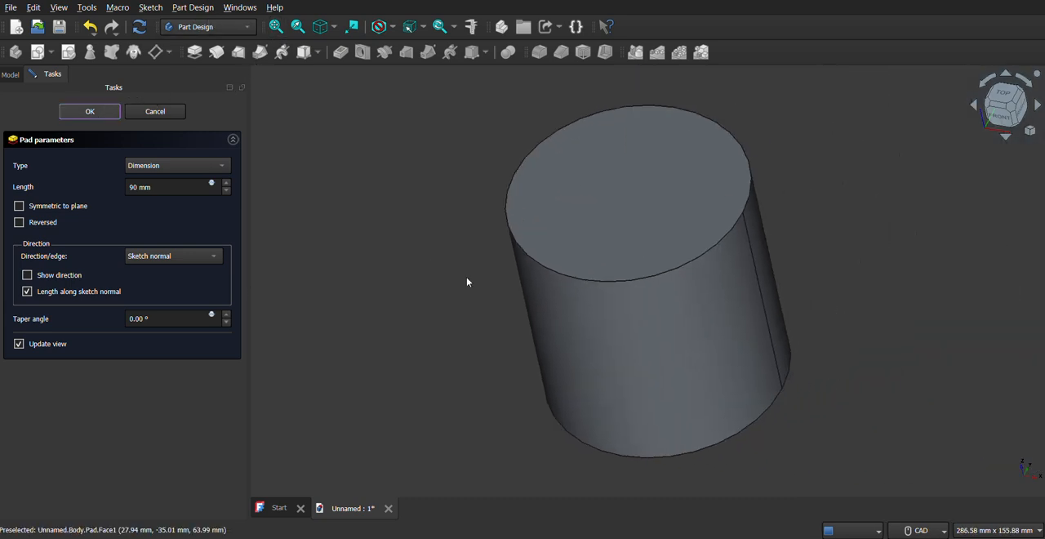
key(Return)
Create a new sketch on the bottom face of the main cylinder.
right_click(497, 296)
middle_drag(396, 305, 572, 346)
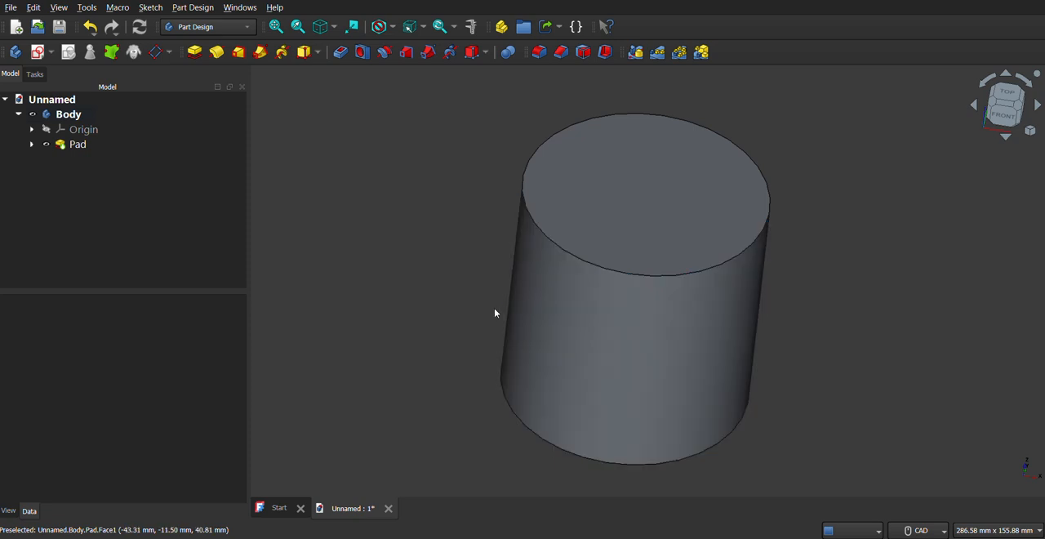
middle_drag(478, 340, 537, 205)
middle_drag(361, 370, 446, 327)
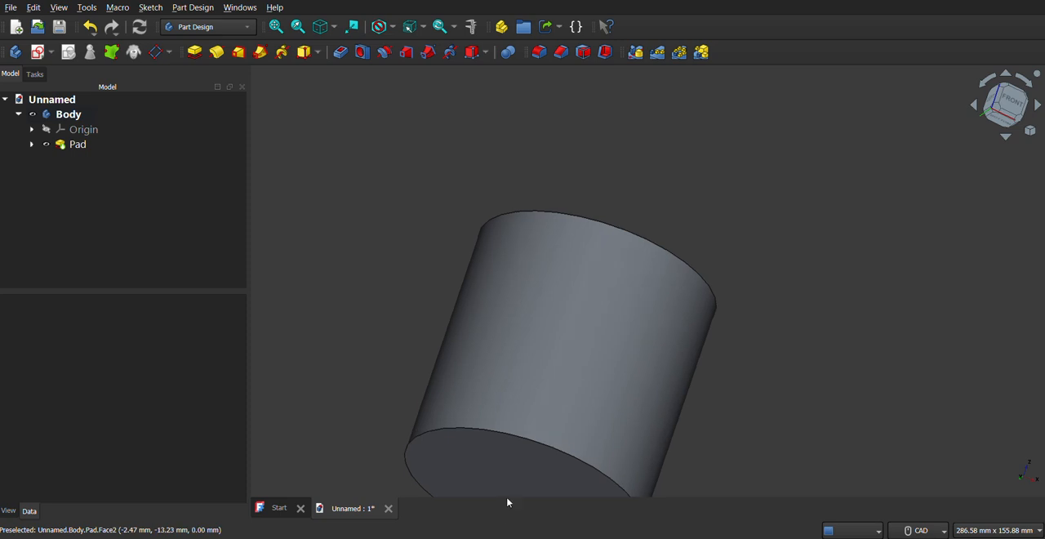
click(495, 461)
click(50, 52)
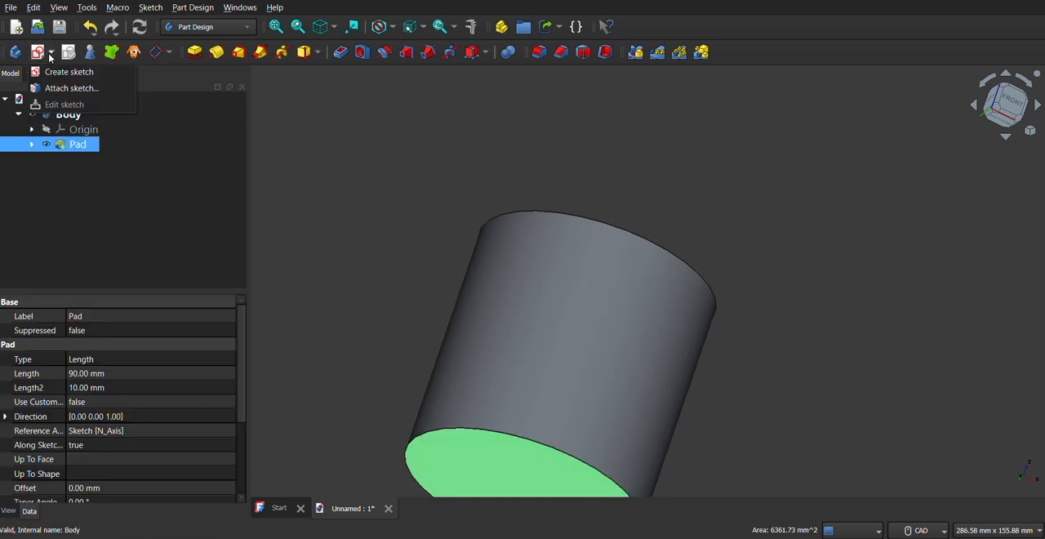
click(69, 72)
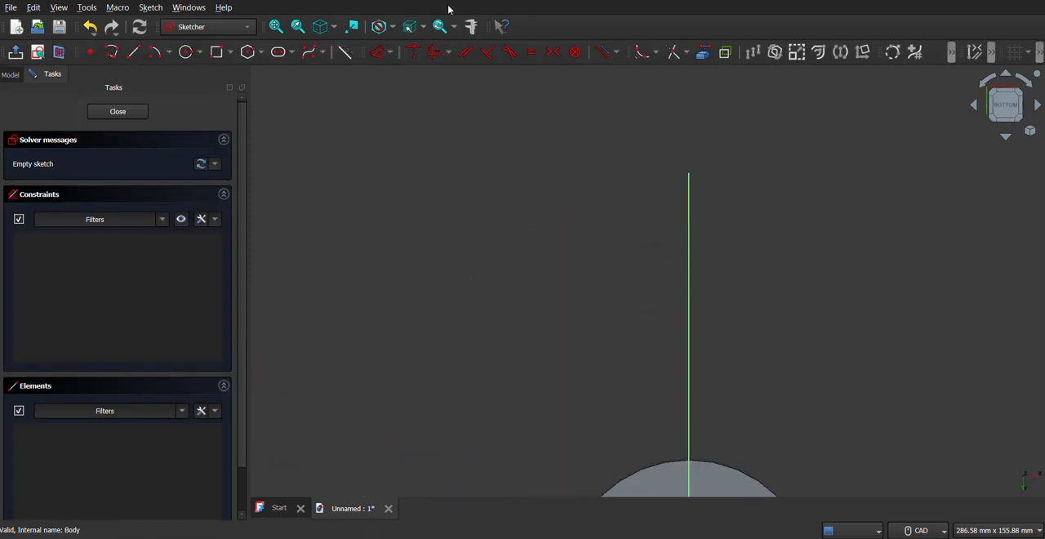
click(278, 28)
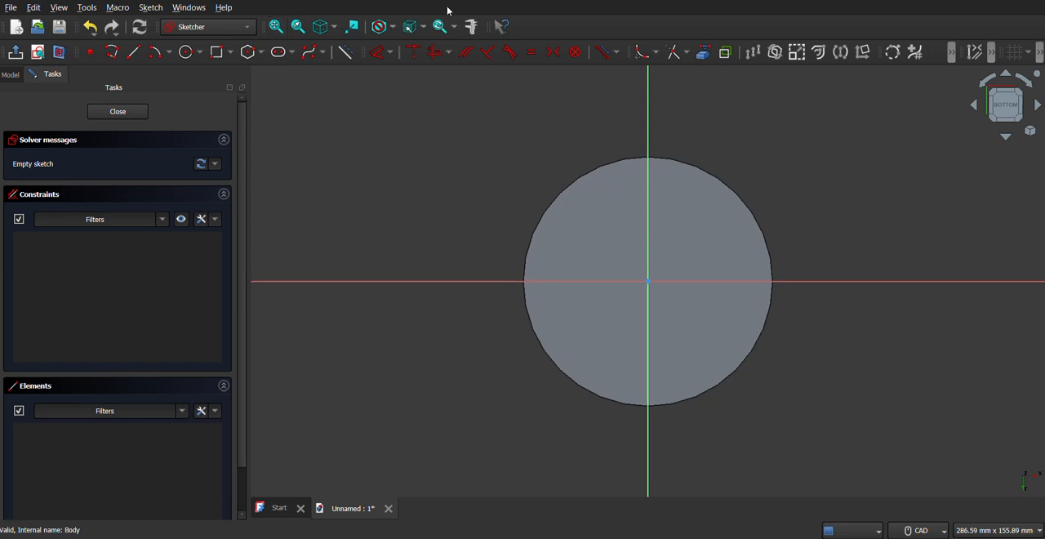
Sketch a 60 mm diameter circle centred on the origin and close the sketch.
key(alt+Tab)
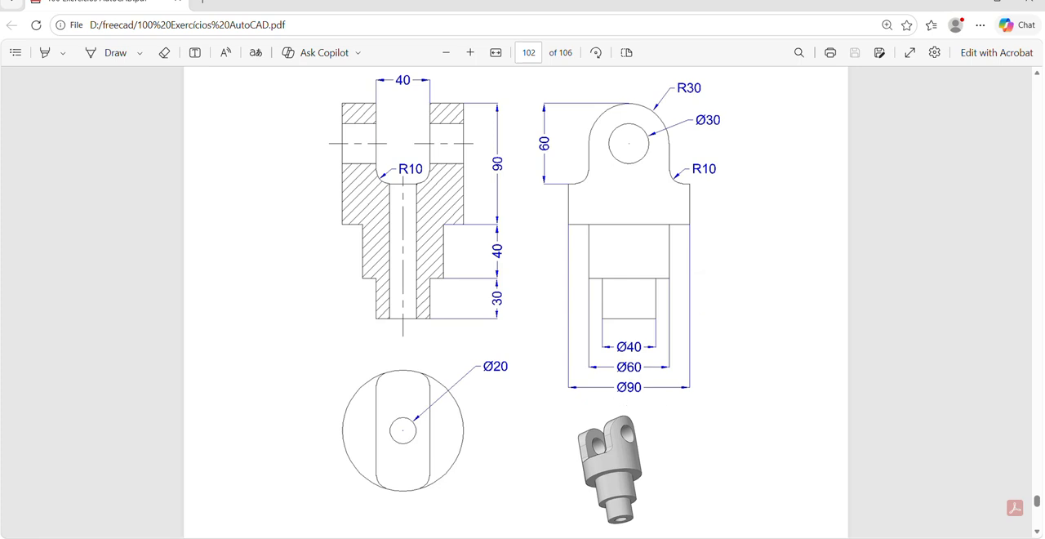
key(alt+Tab)
click(186, 51)
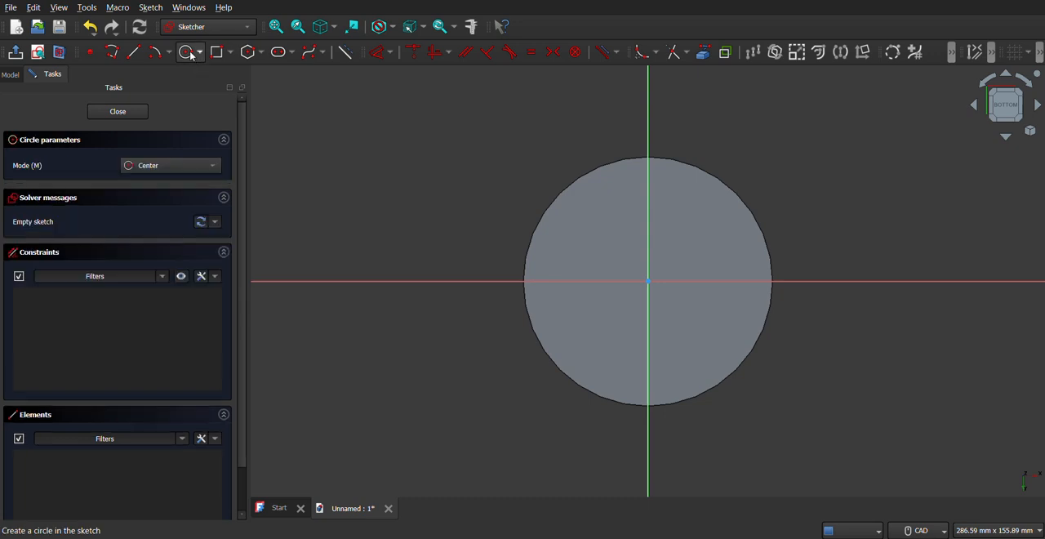
click(649, 281)
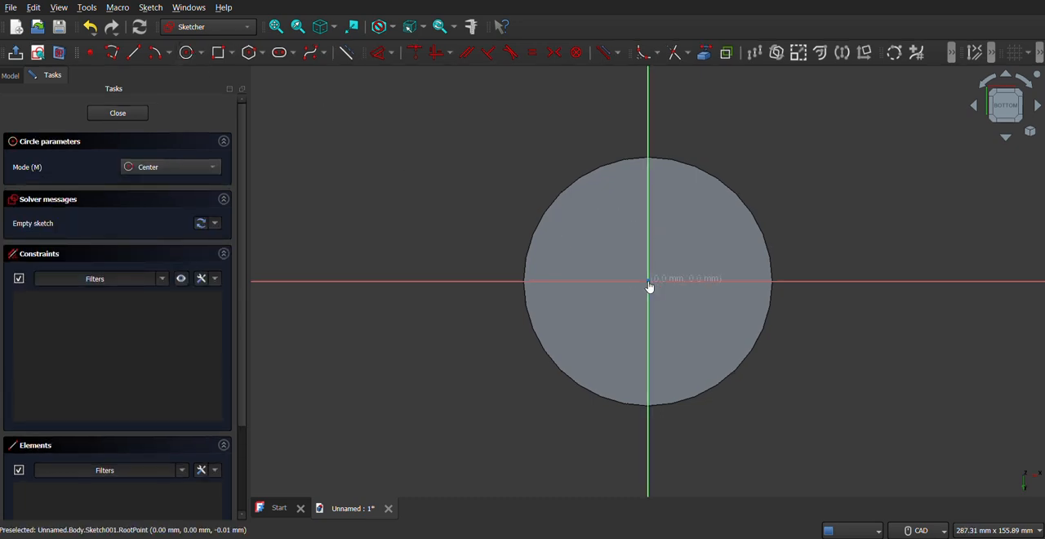
text(60)
key(Return)
click(103, 121)
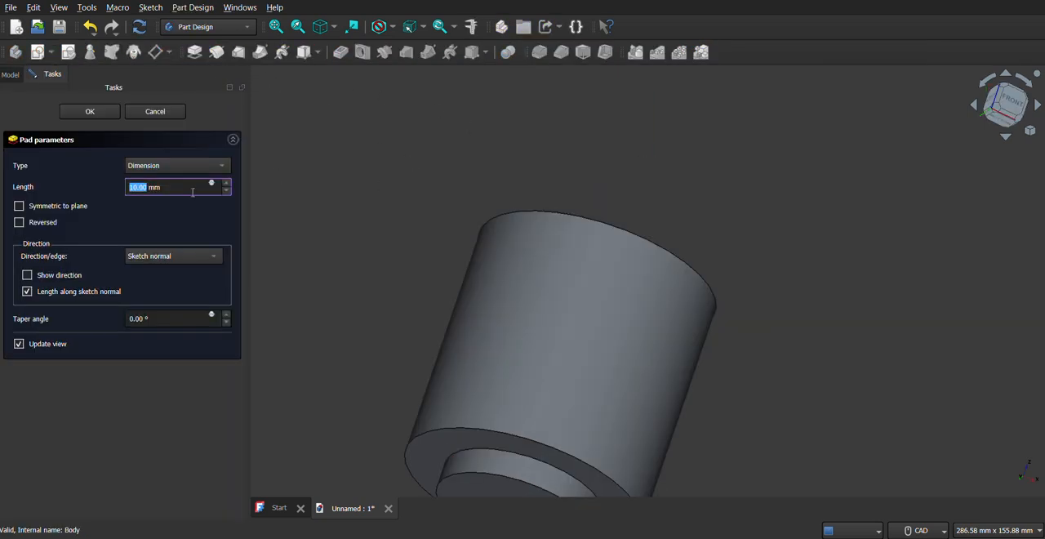
Pad the 60 mm circle 40 mm outward from the main cylinder's bottom face.
text(40)
click(278, 27)
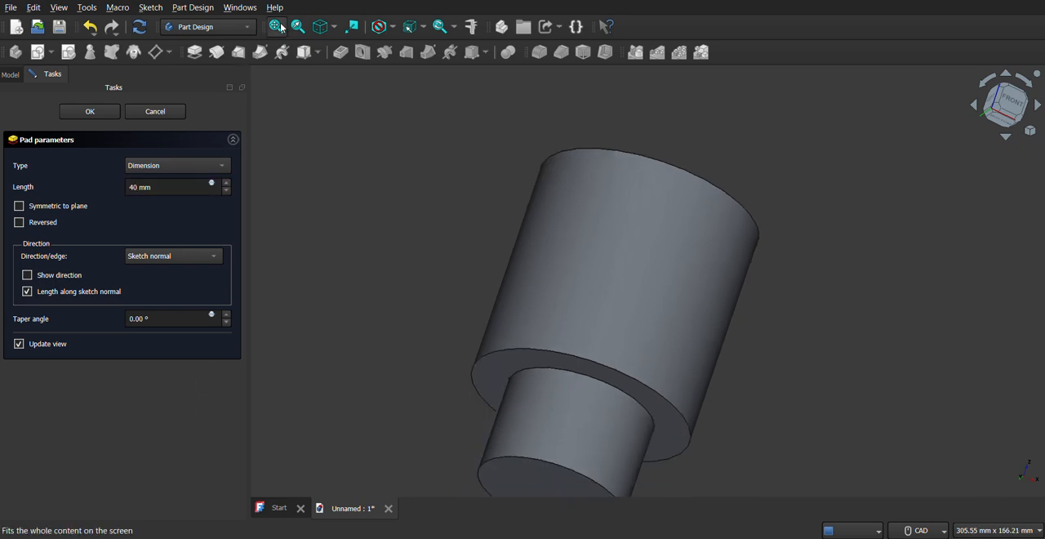
click(90, 112)
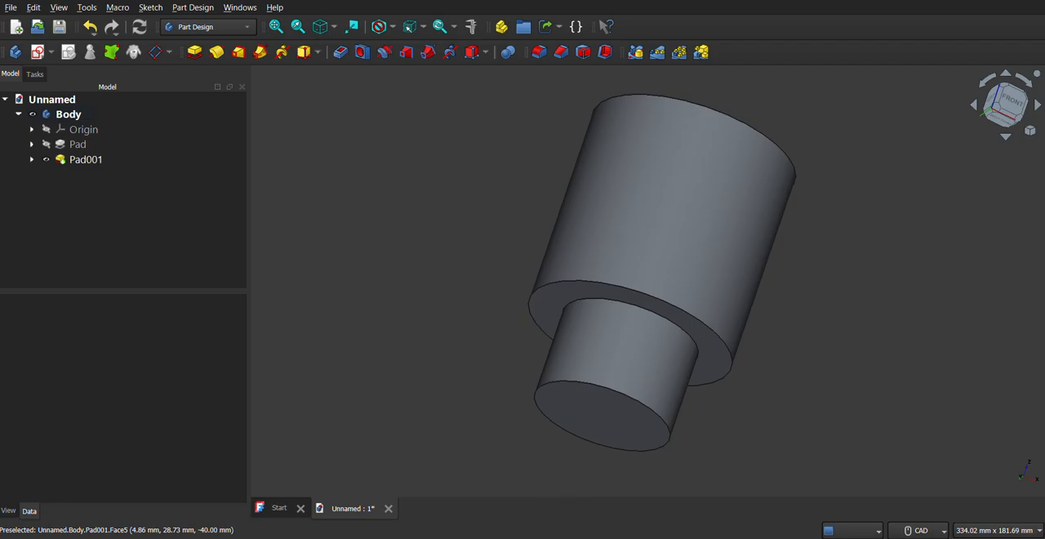
Create a new sketch on the bottom face of the 60 mm diameter cylinder, following the PDF drawing.
key(alt+Tab)
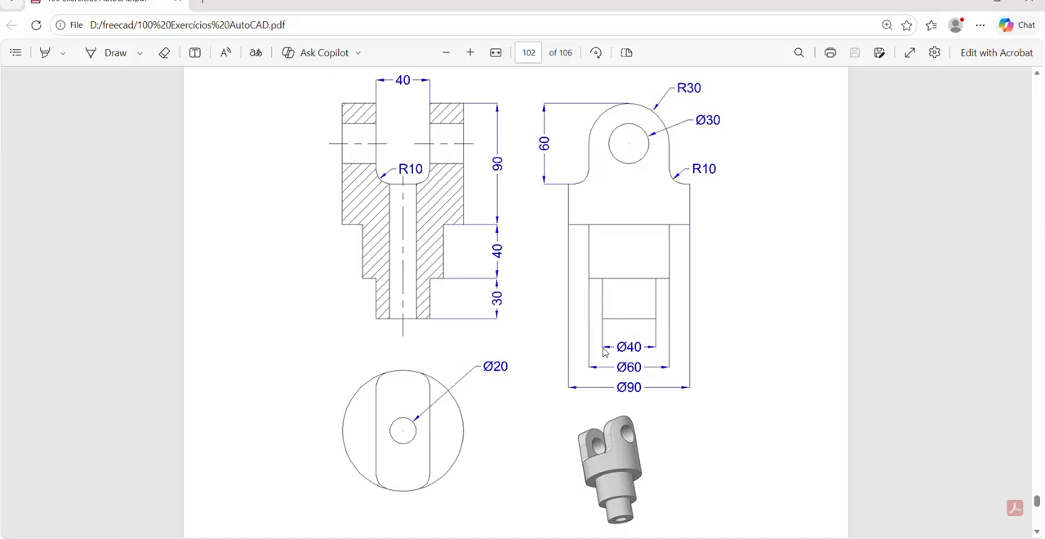
key(alt+Tab)
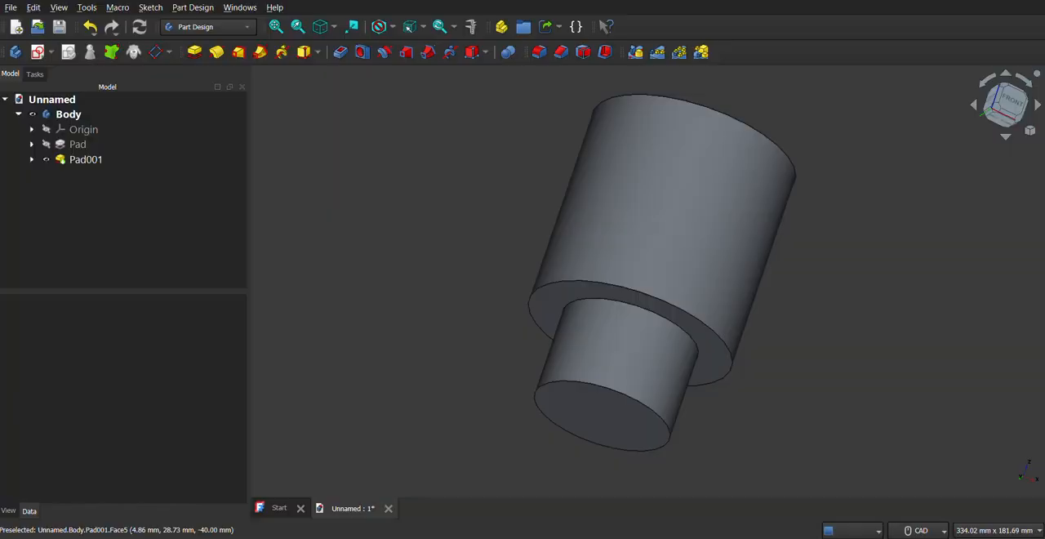
click(618, 446)
click(49, 53)
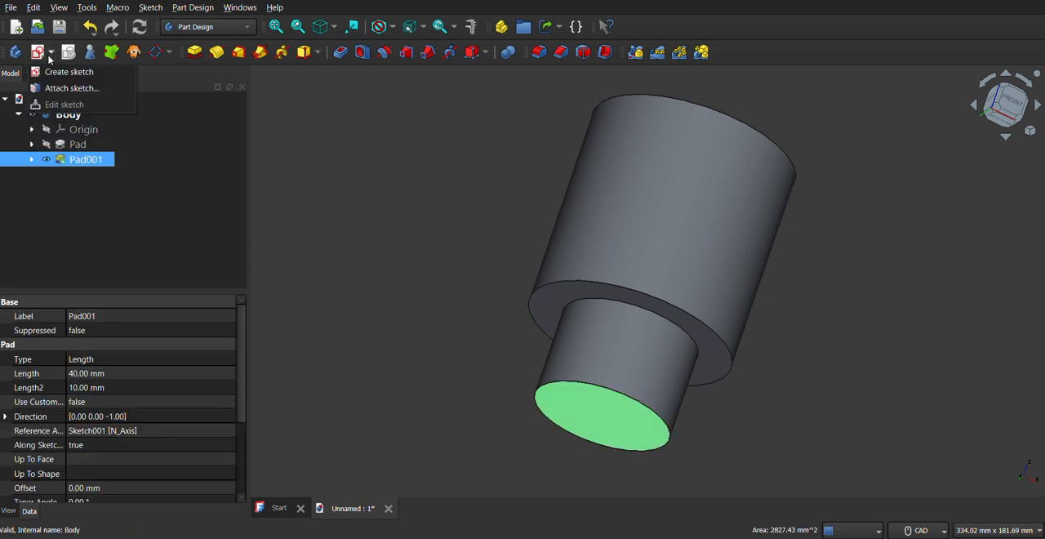
click(72, 72)
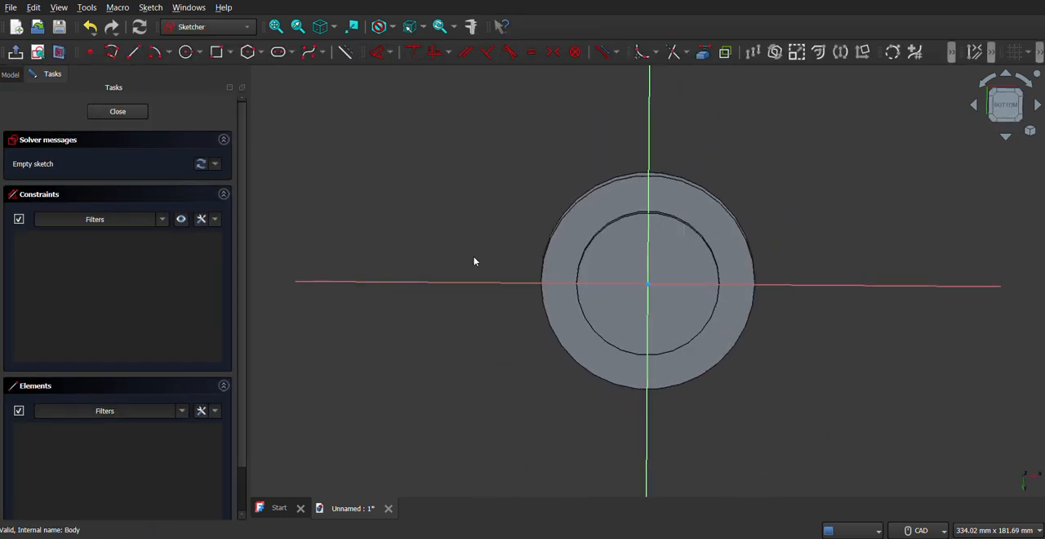
Sketch a 40 mm diameter circle centred on the origin, check the drawing for its height, and leave the sketch.
click(186, 53)
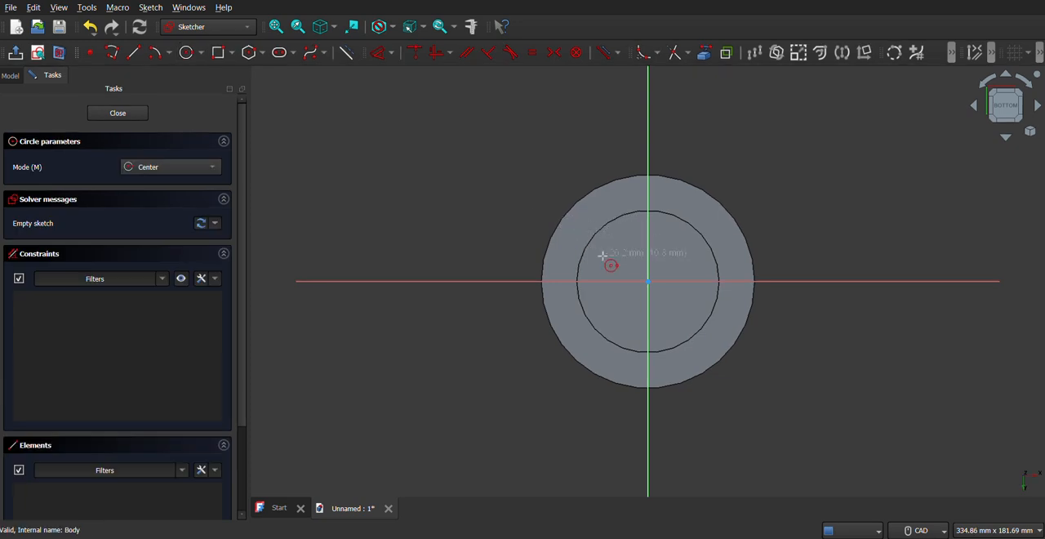
click(648, 281)
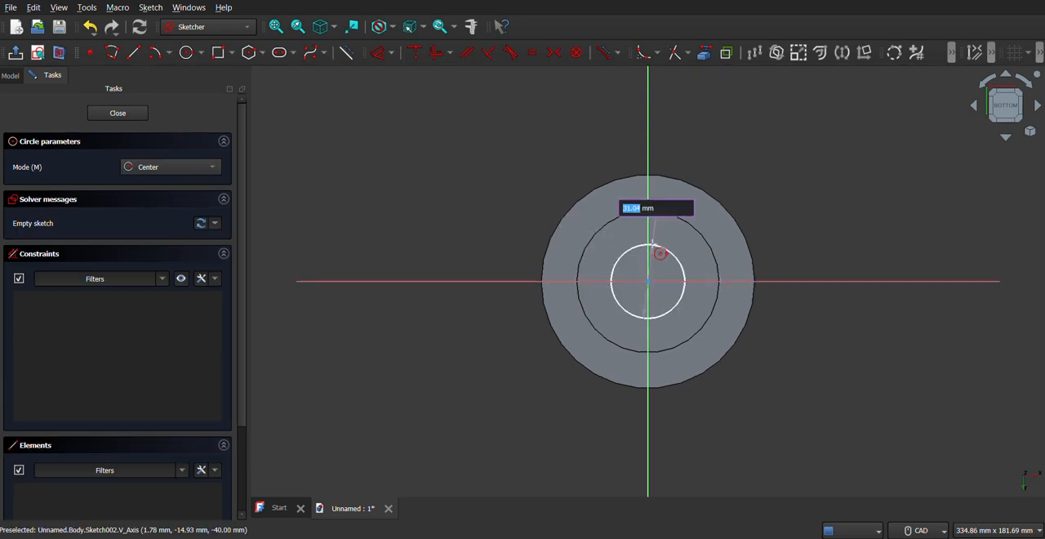
text(40)
key(Return)
click(521, 537)
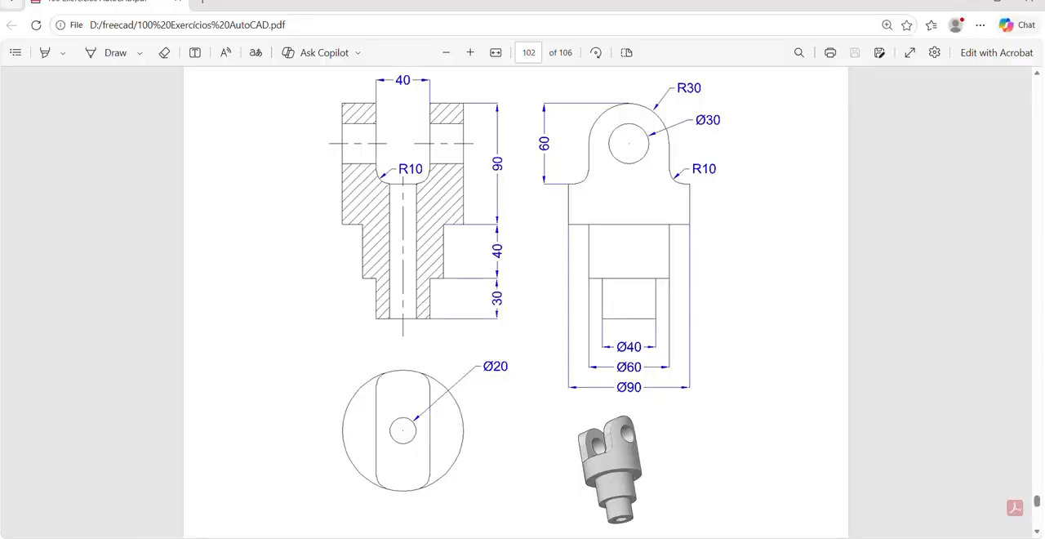
click(521, 538)
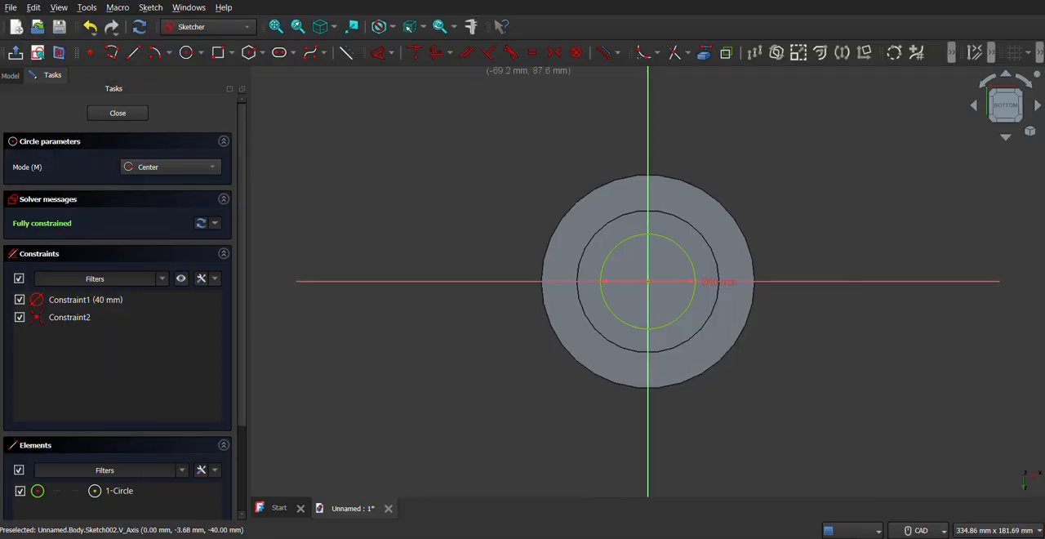
key(Escape)
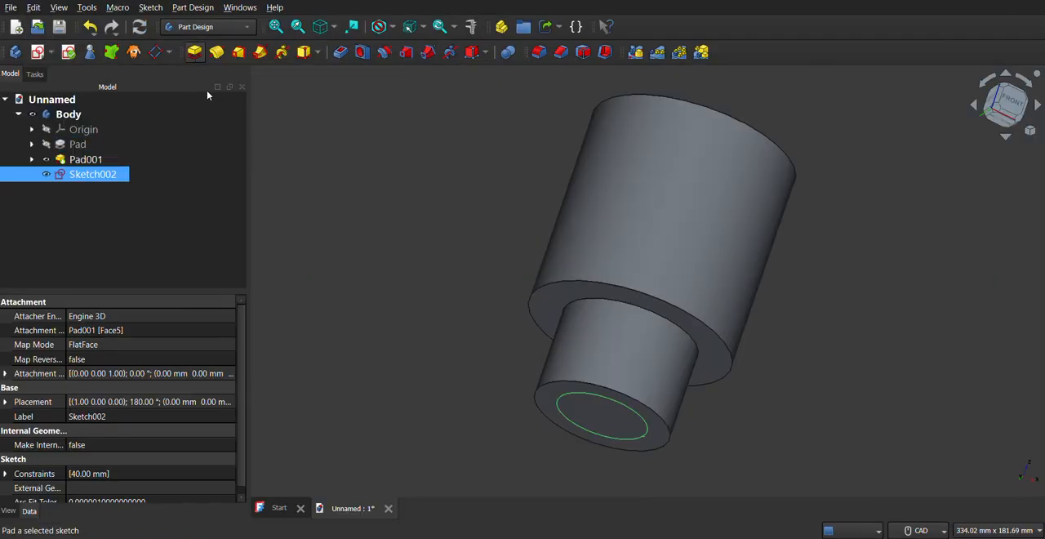
Pad the 40 mm circle 30 mm to form the lowest step of the shaft.
click(194, 52)
text(30)
key(Return)
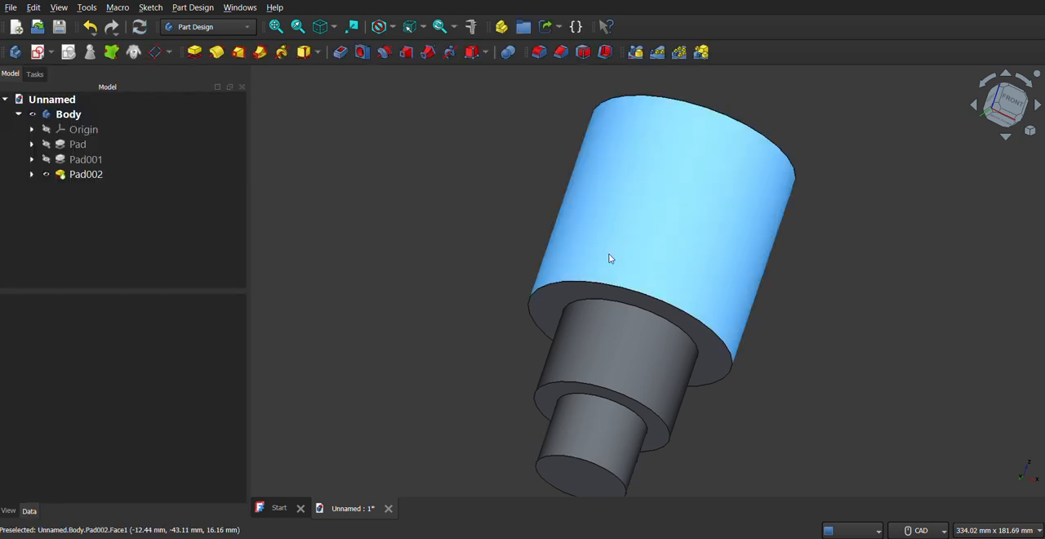
click(276, 26)
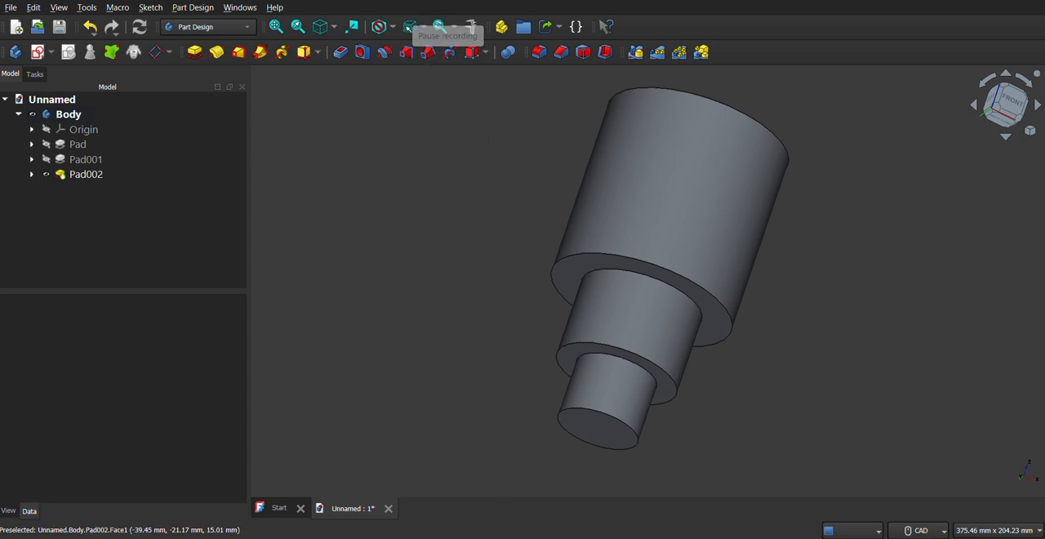
Check the bore diameter in the PDF drawing and create a new sketch on the end face of the 40 mm step.
click(512, 537)
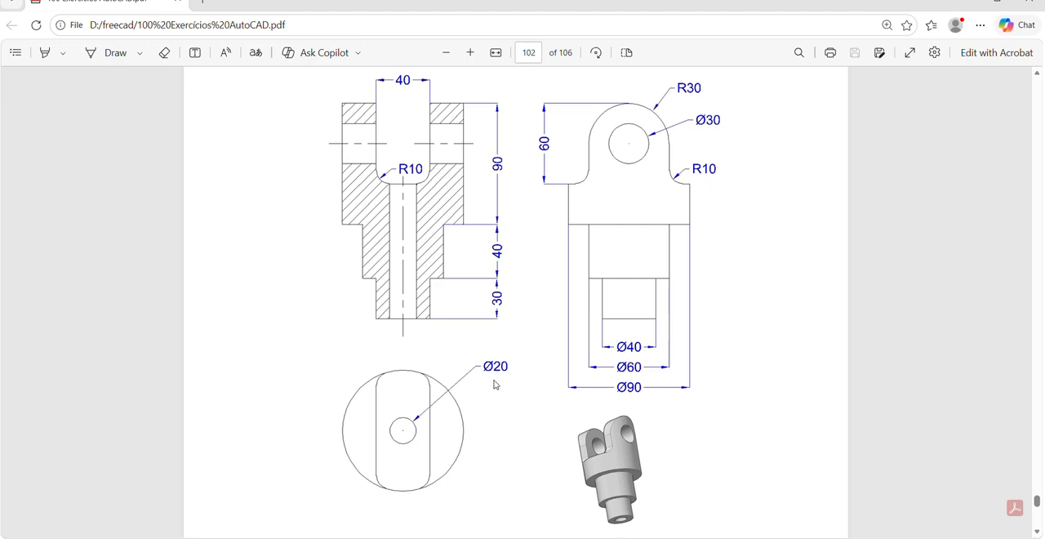
key(alt+Tab)
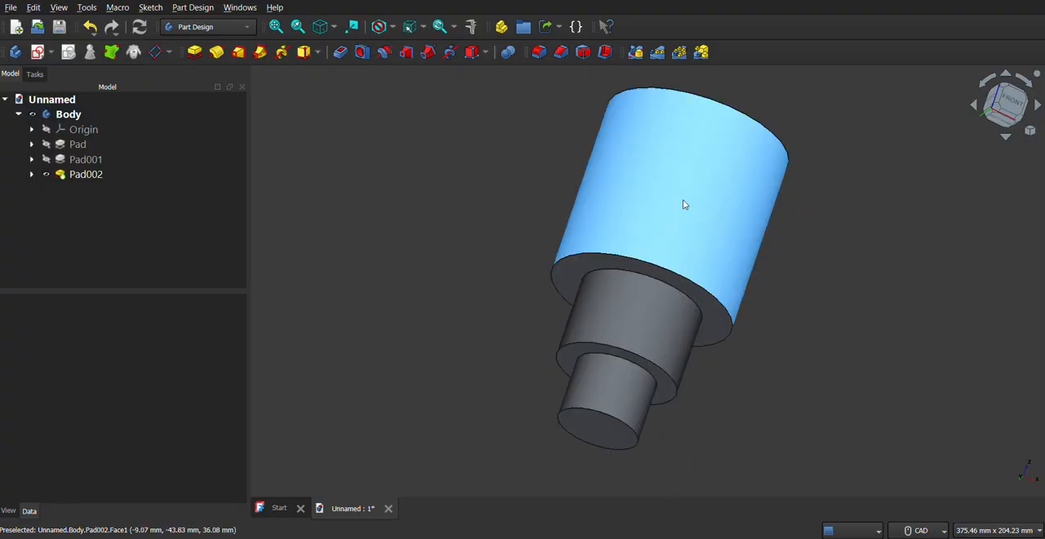
click(593, 442)
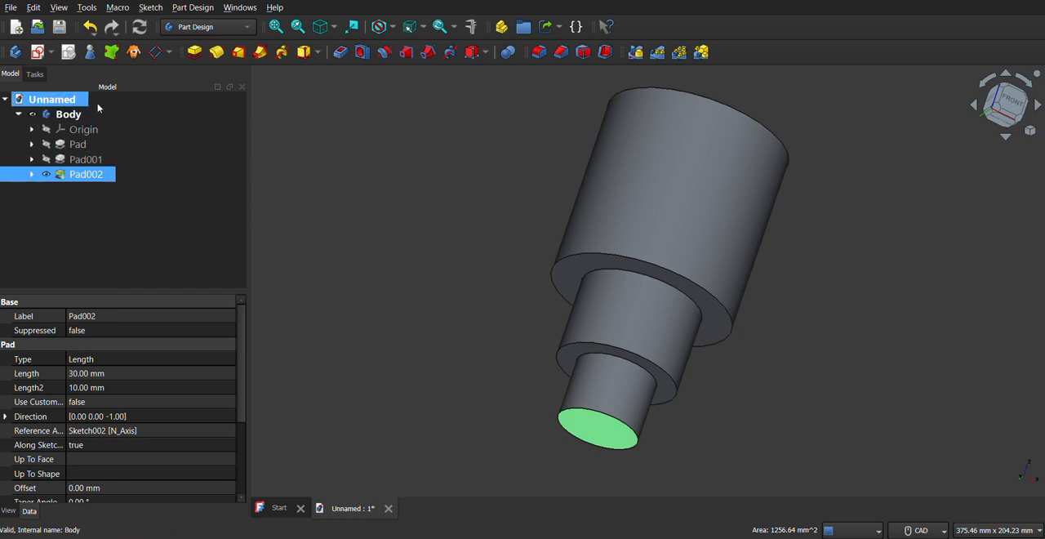
click(50, 52)
click(62, 72)
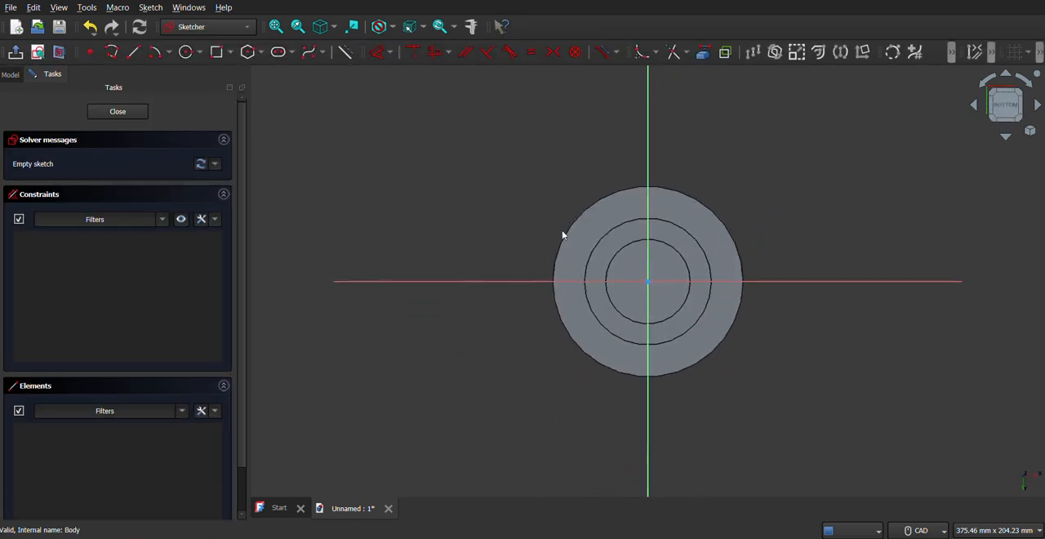
Sketch a 20 mm diameter circle centred on the origin and leave the sketch.
click(186, 51)
click(648, 281)
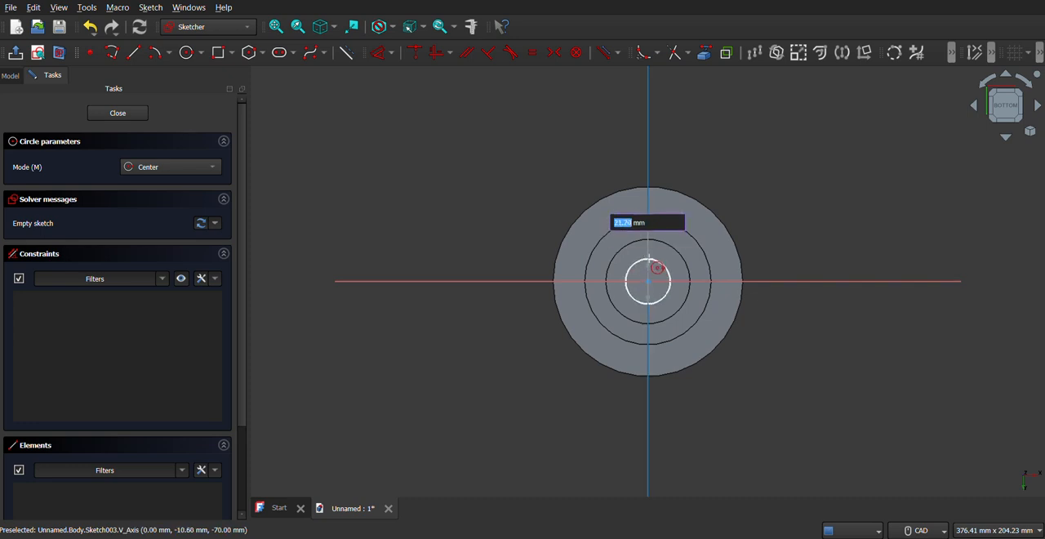
text(20)
key(Return)
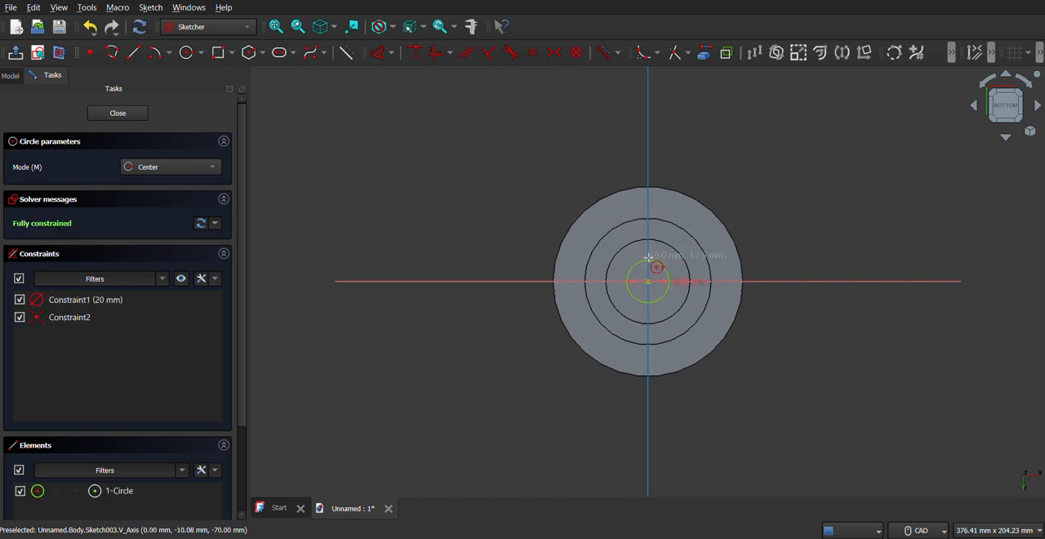
click(137, 113)
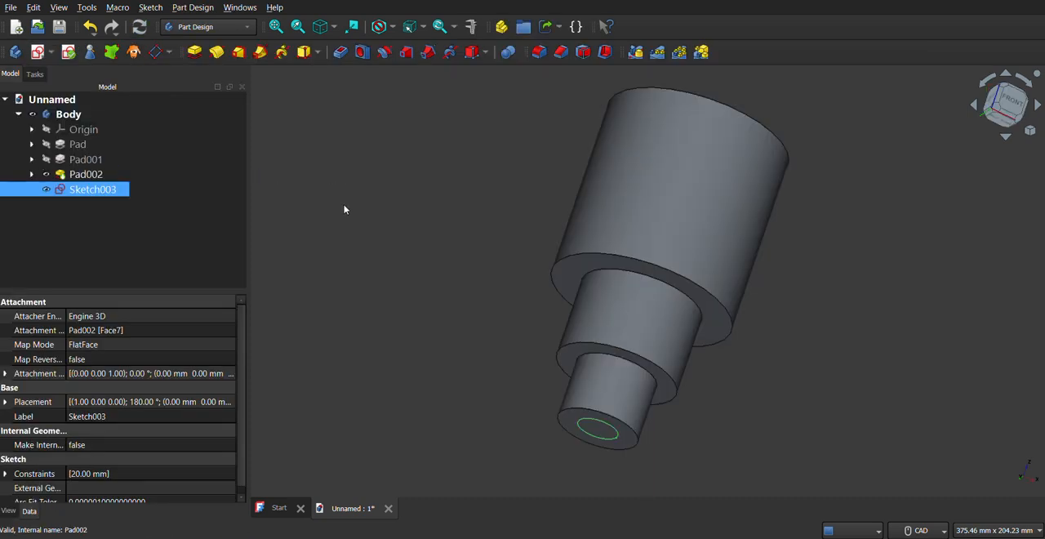
Pocket the 20 mm circle through all to bore the stepped shaft along its axis.
click(341, 53)
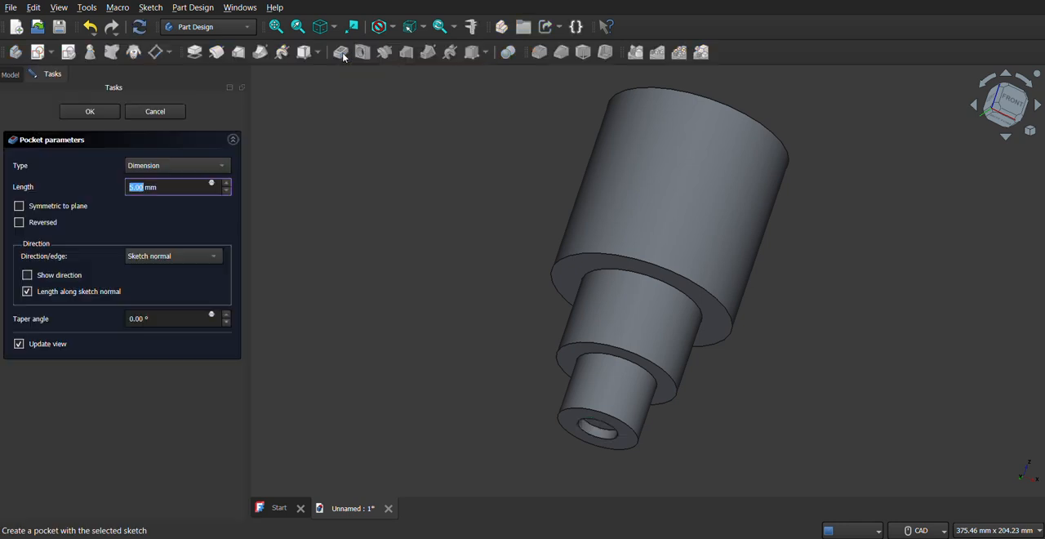
click(196, 167)
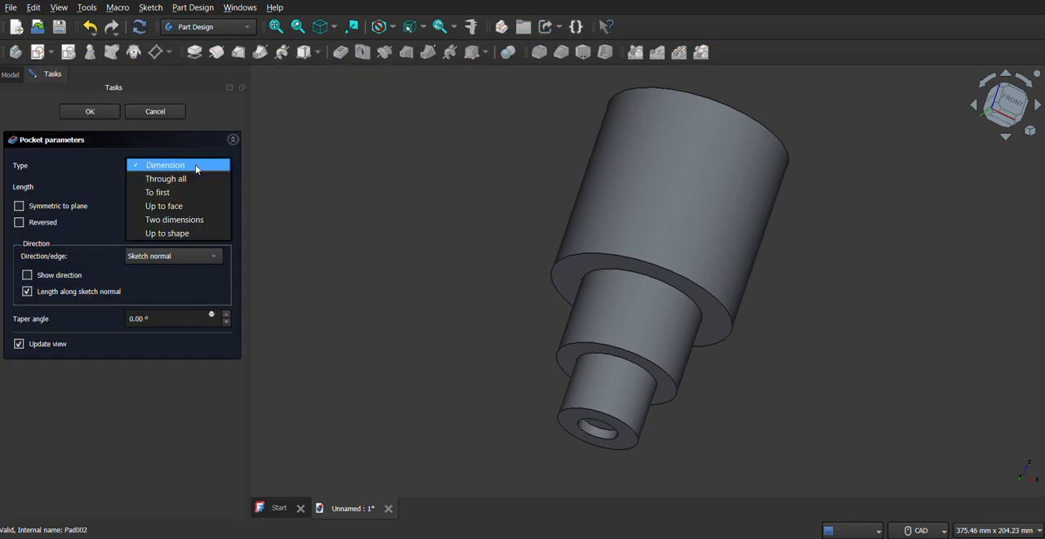
click(166, 178)
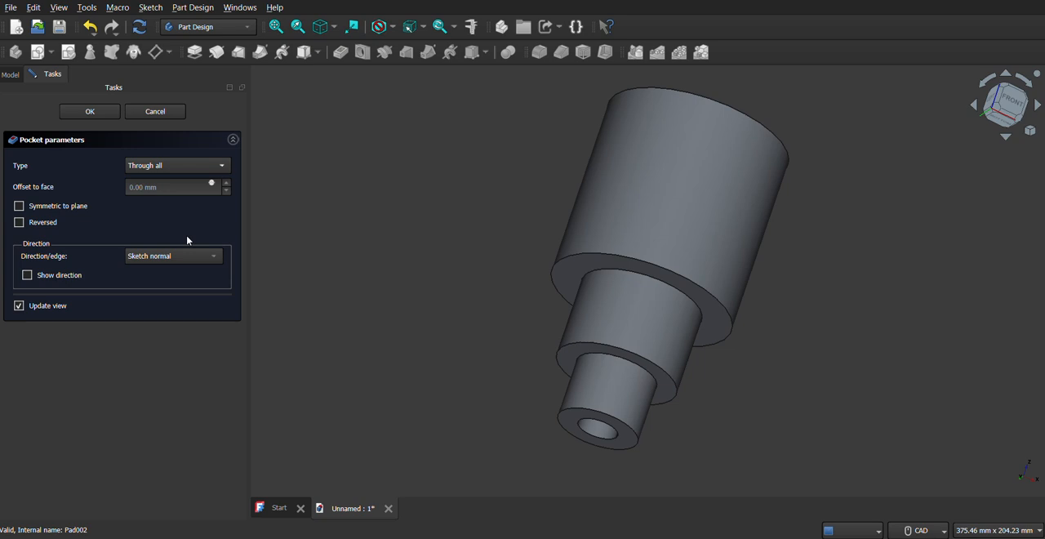
click(111, 112)
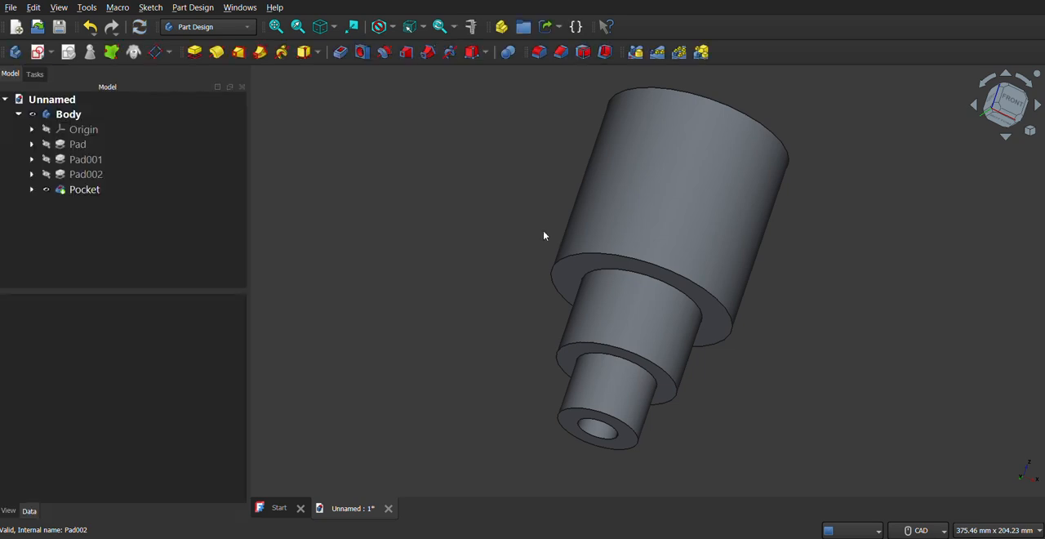
Examine the upper end of the model and the fork slot's dimensions in the PDF drawing.
middle_drag(511, 210, 592, 276)
right_click(592, 273)
middle_drag(445, 352, 478, 311)
key(alt+Tab)
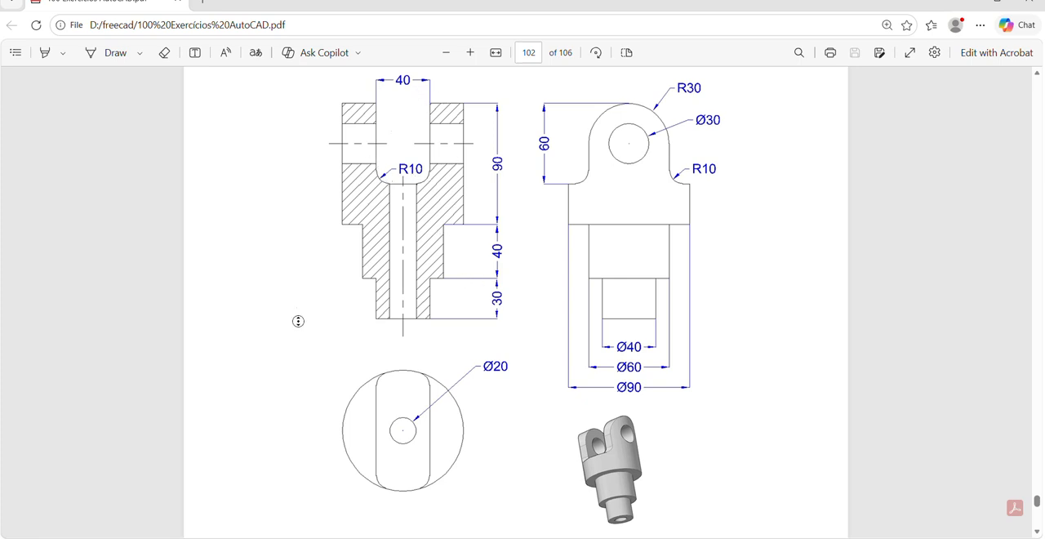
scroll(334, 249, up, 1)
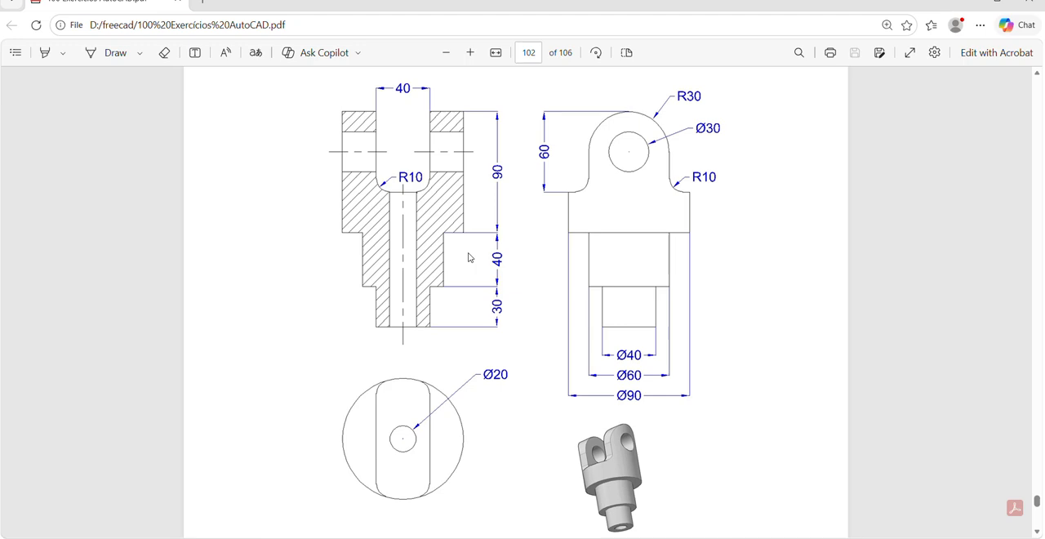
click(774, 538)
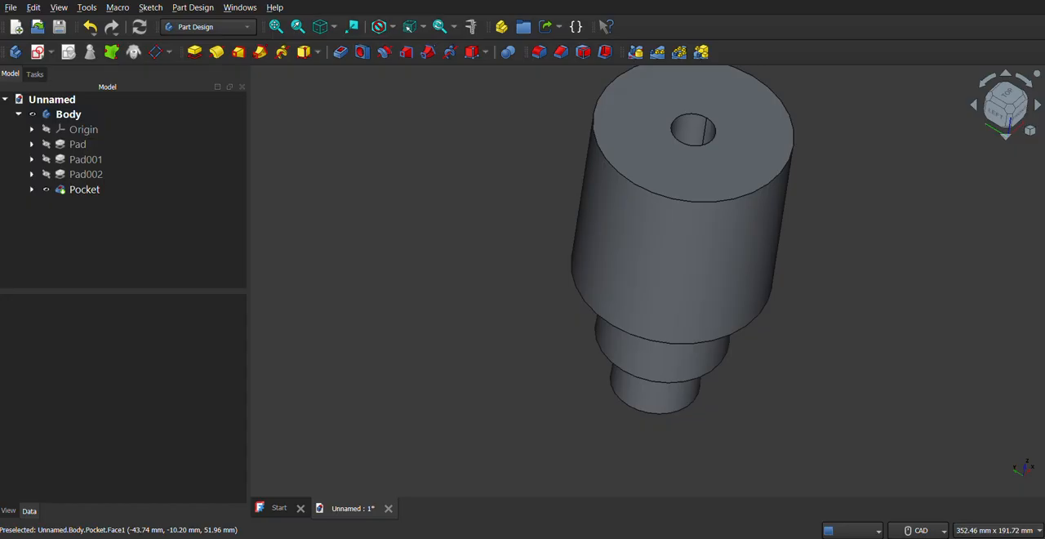
key(alt+Tab)
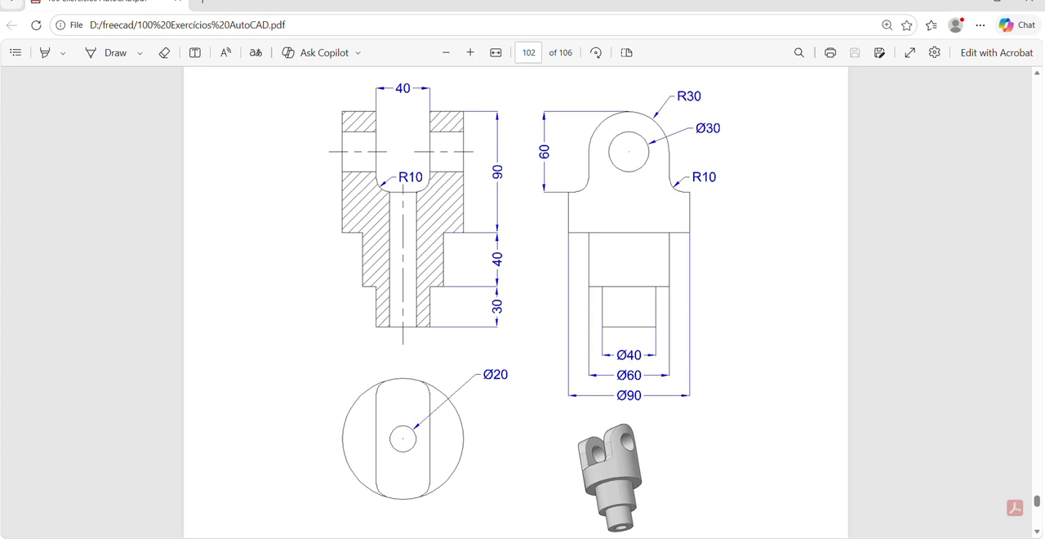
key(alt+Tab)
Create a new sketch on the YZ plane and display the model in section view.
click(51, 52)
click(73, 71)
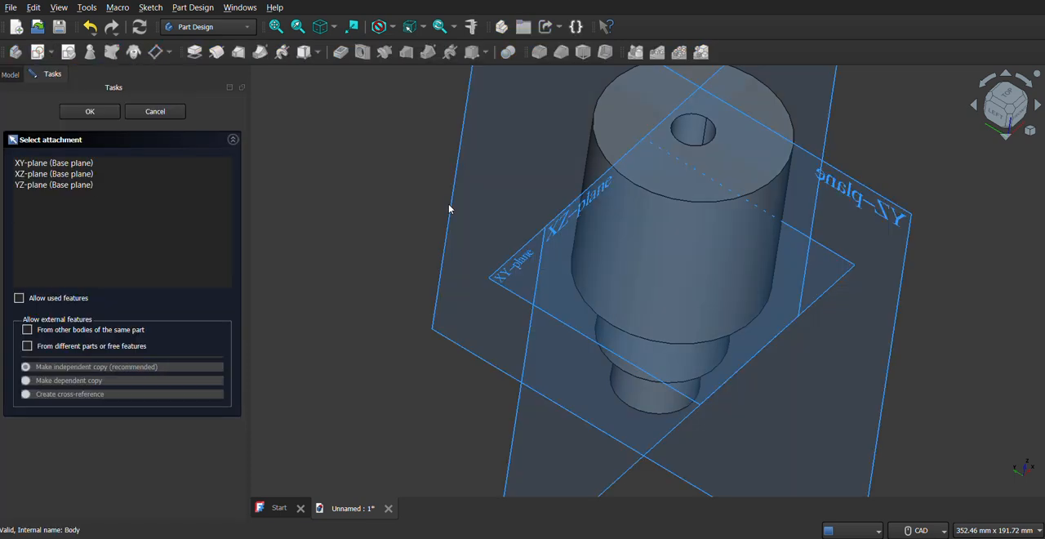
click(466, 113)
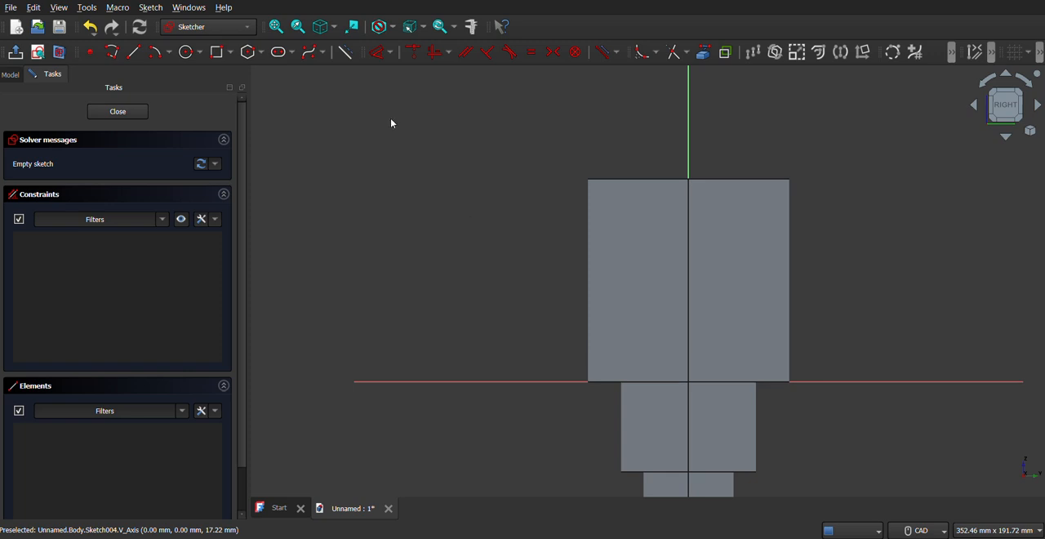
click(276, 26)
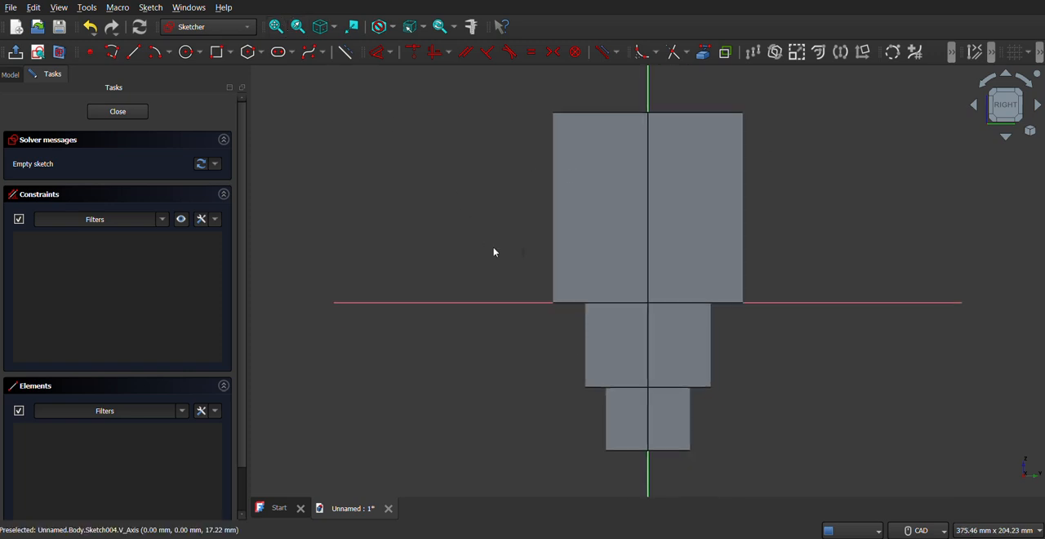
click(60, 53)
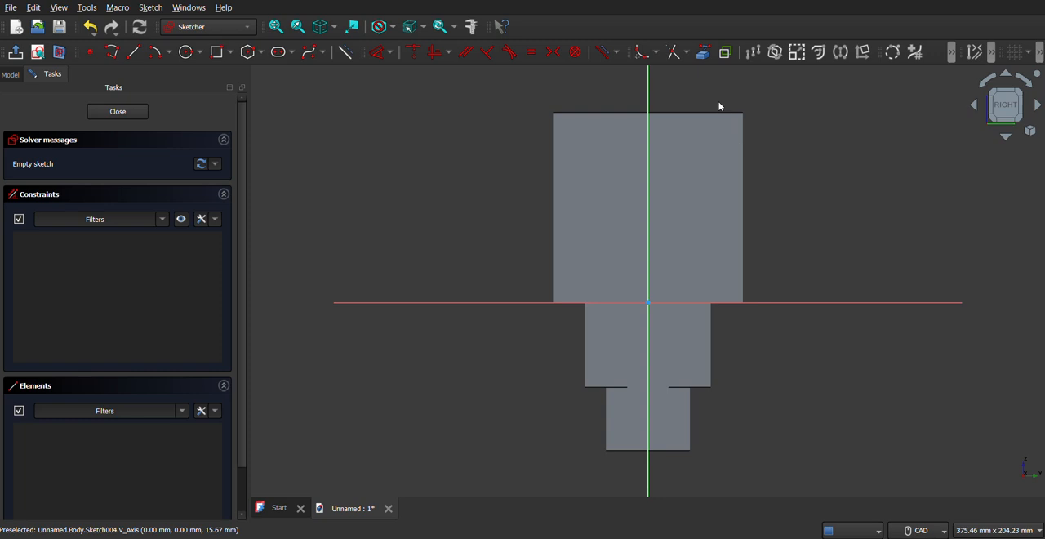
Project the main cylinder's top edge into the sketch as external geometry, try its left side too, and dismiss the error report.
click(704, 54)
click(685, 113)
click(553, 134)
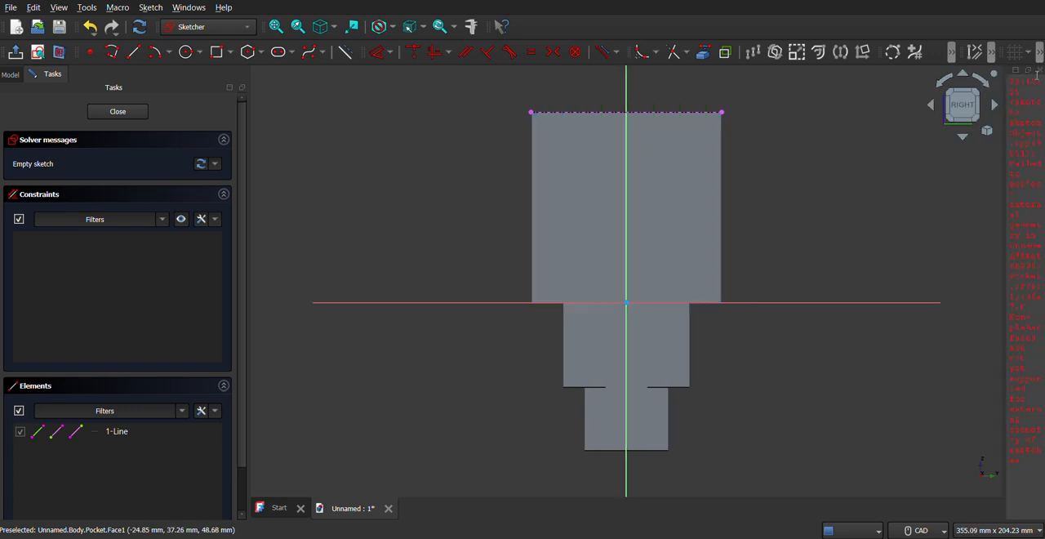
click(1035, 72)
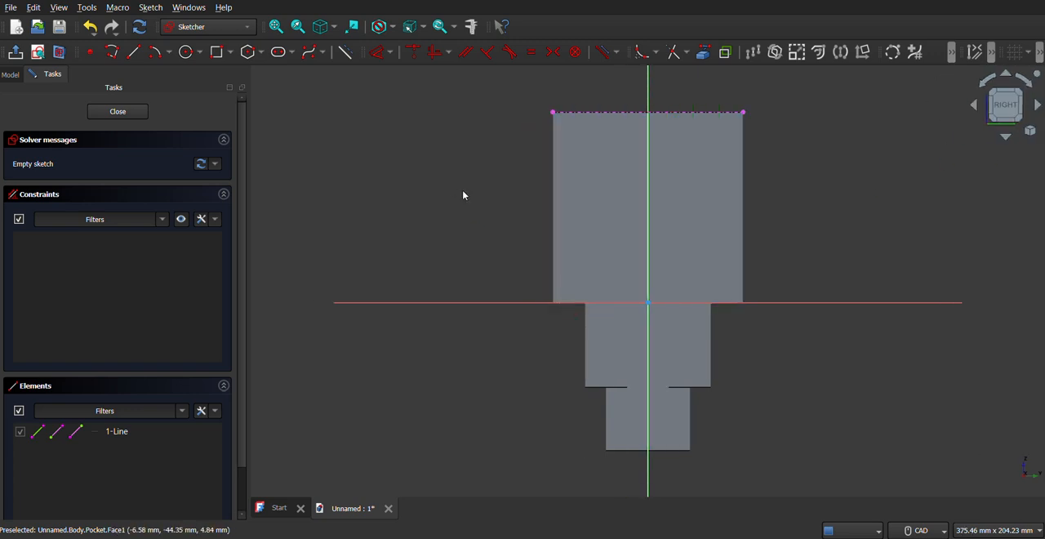
Draw a slot rectangle about 37 mm wide and 50 mm high, hanging from the projected top edge and spanning the vertical axis.
click(231, 52)
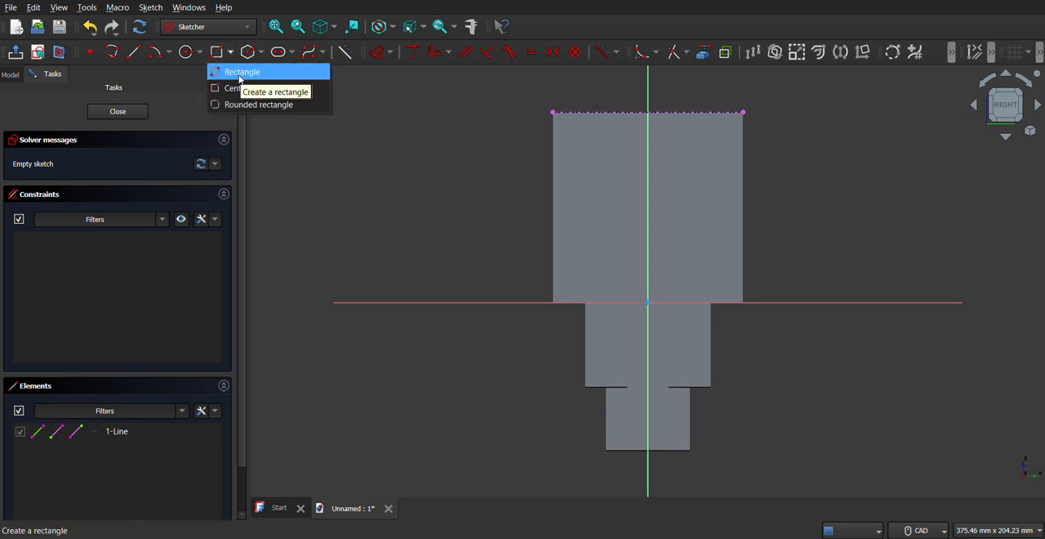
click(240, 75)
click(610, 111)
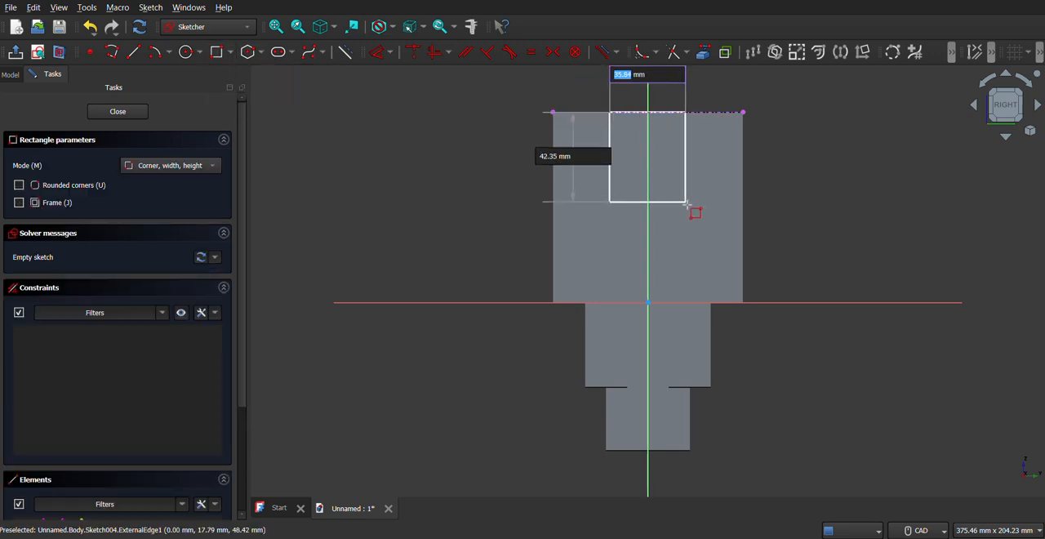
click(688, 218)
key(Escape)
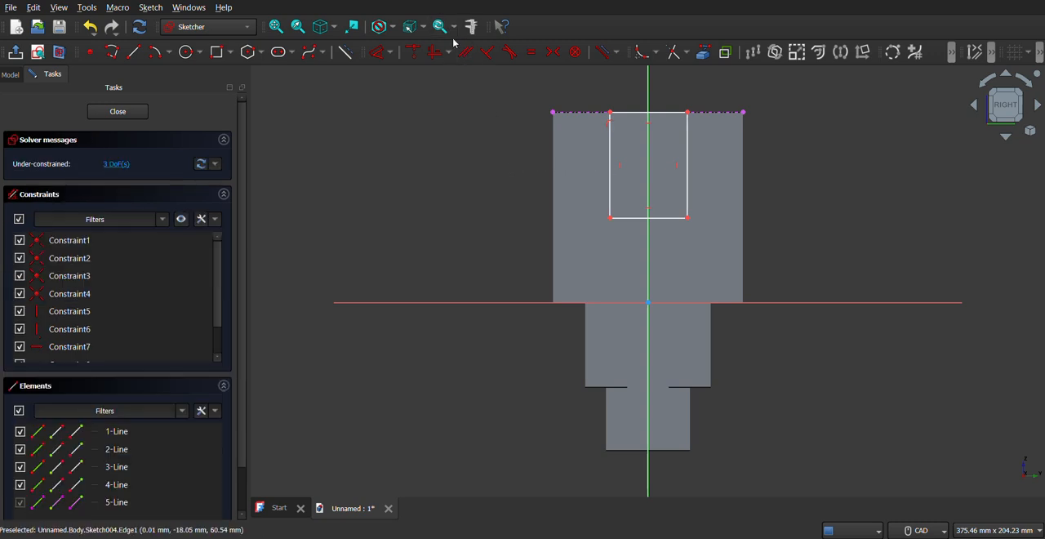
Set the slot rectangle's width to 40 mm with a dimension on its top edge.
click(373, 56)
click(664, 114)
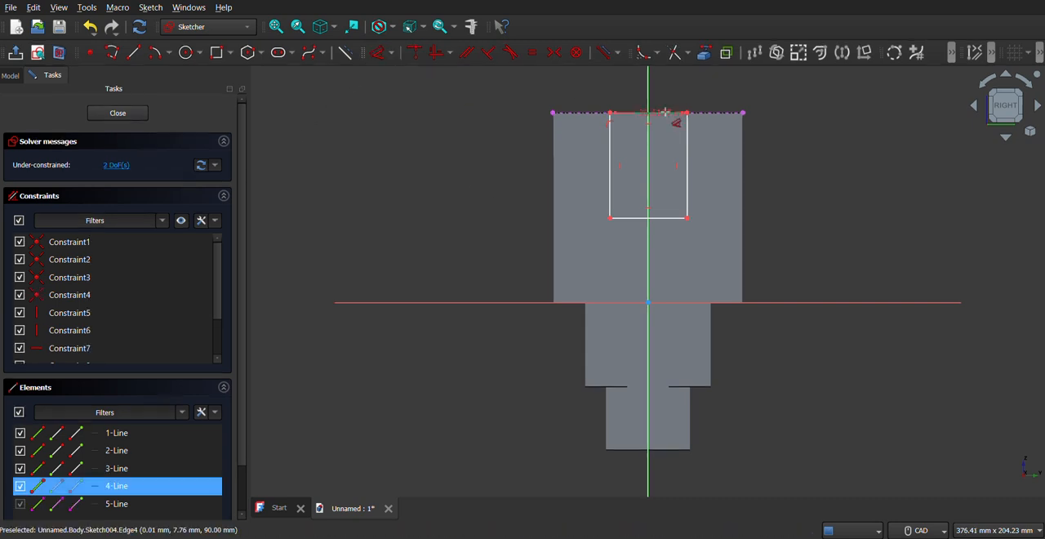
click(671, 102)
text(40)
key(Return)
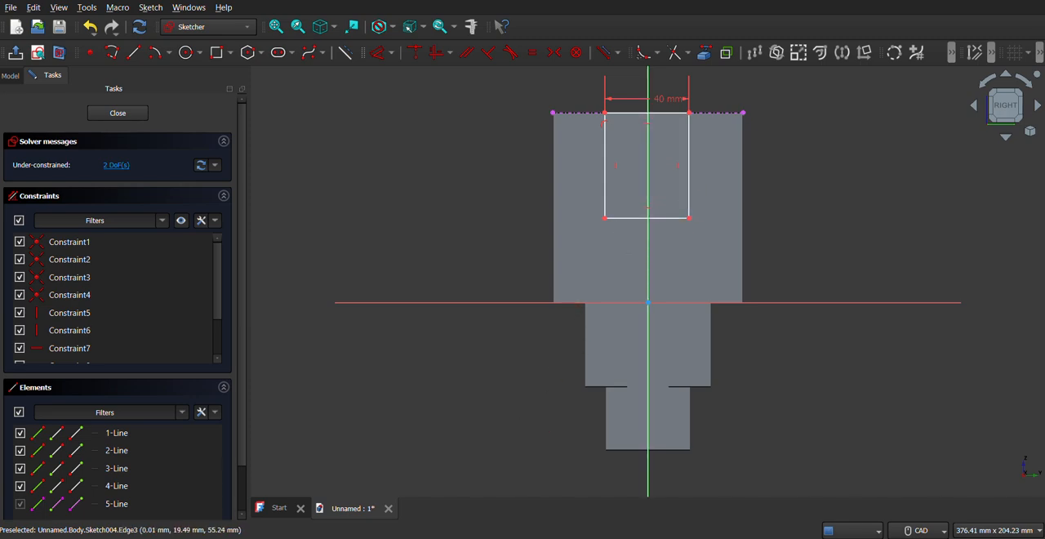
Consult the PDF drawing and set the distance from the vertical axis to the rectangle's right side to 20 mm.
key(alt+Tab)
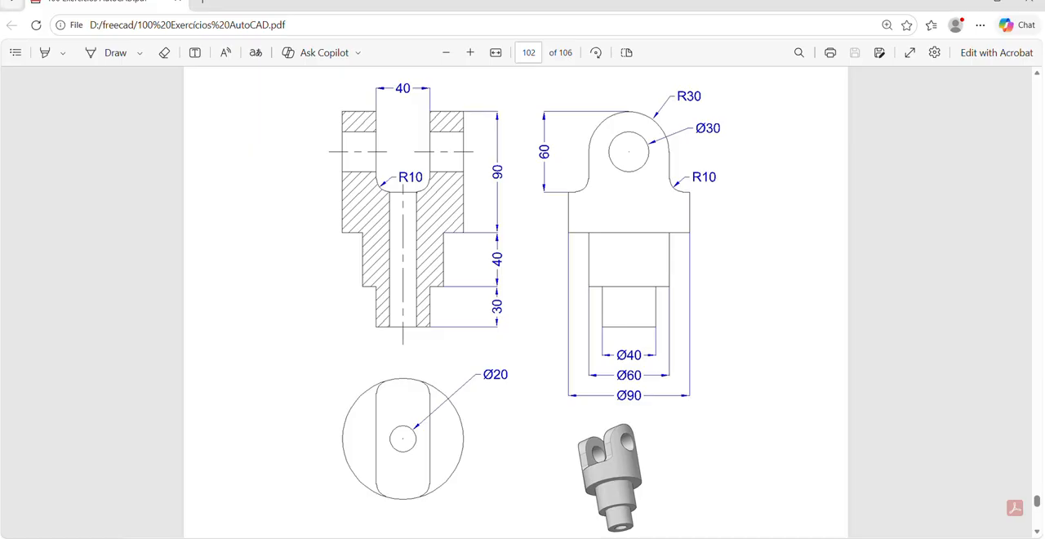
key(alt+Tab)
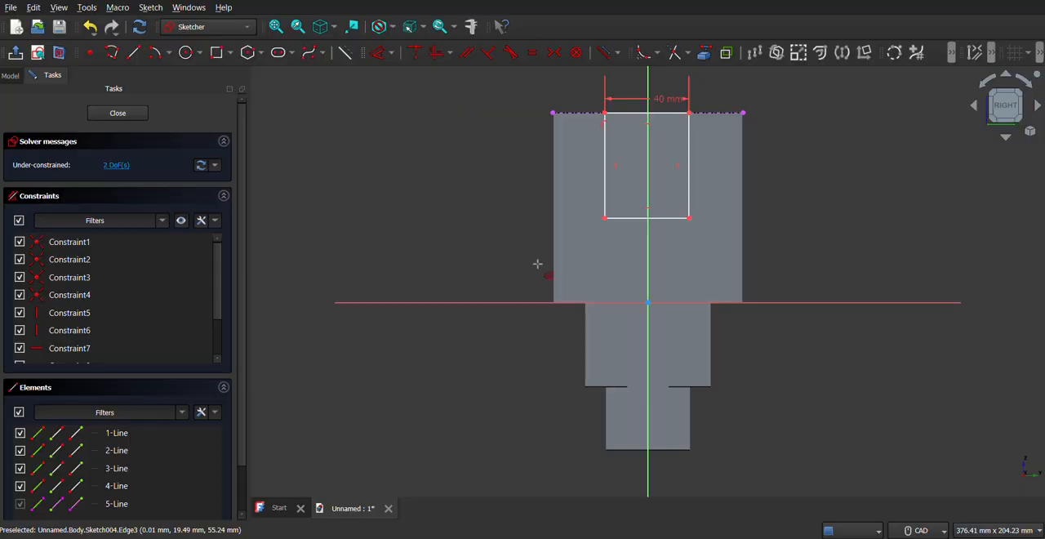
click(689, 155)
text(20)
key(Return)
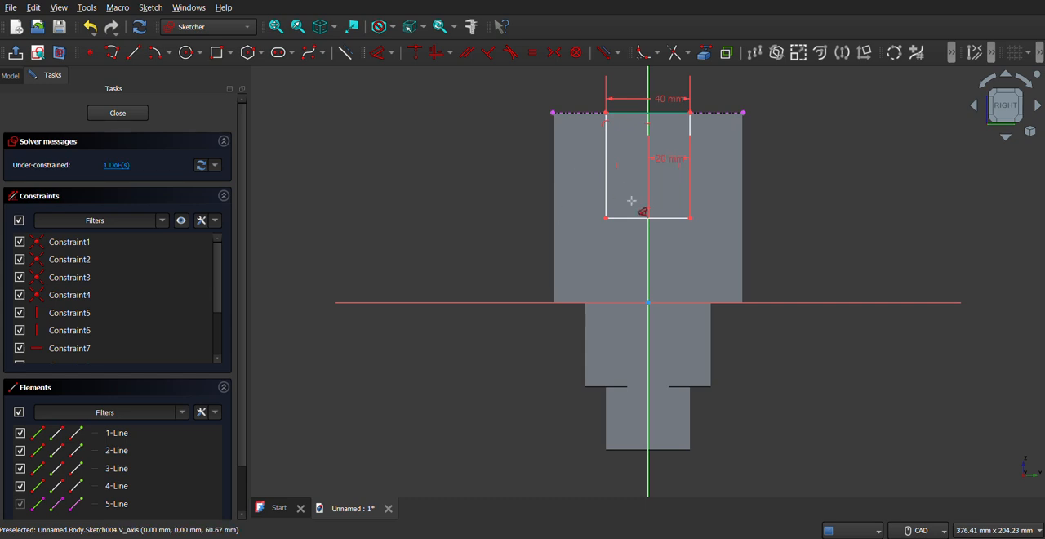
Fillet both lower corners of the slot rectangle, the left one with a radius of about 9 mm.
click(648, 57)
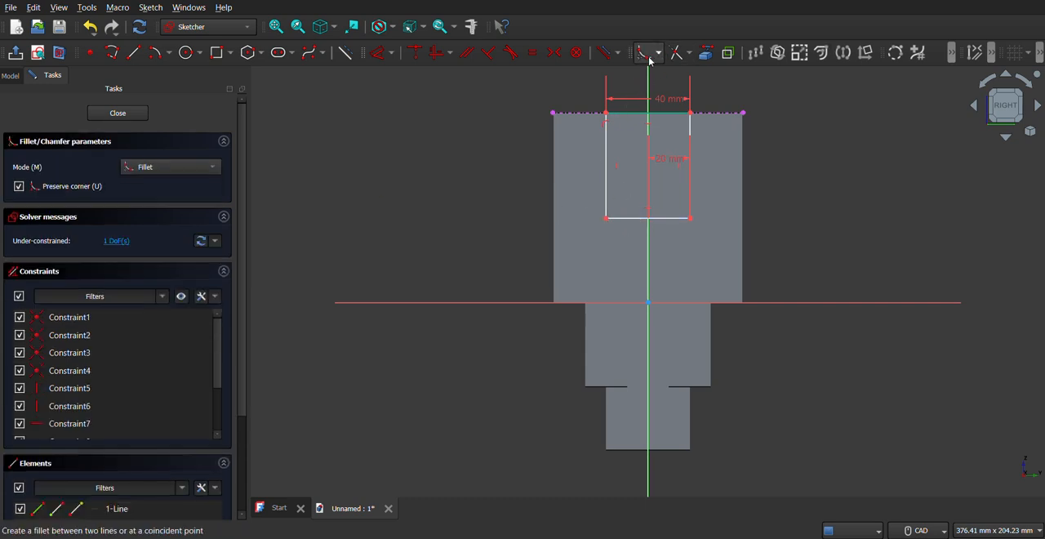
click(606, 195)
click(621, 219)
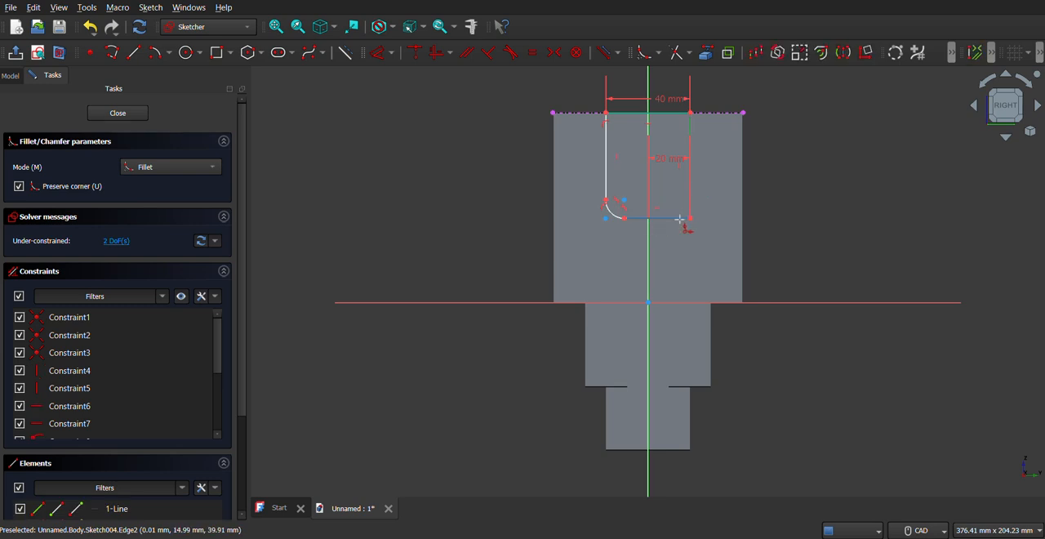
click(690, 219)
right_click(545, 218)
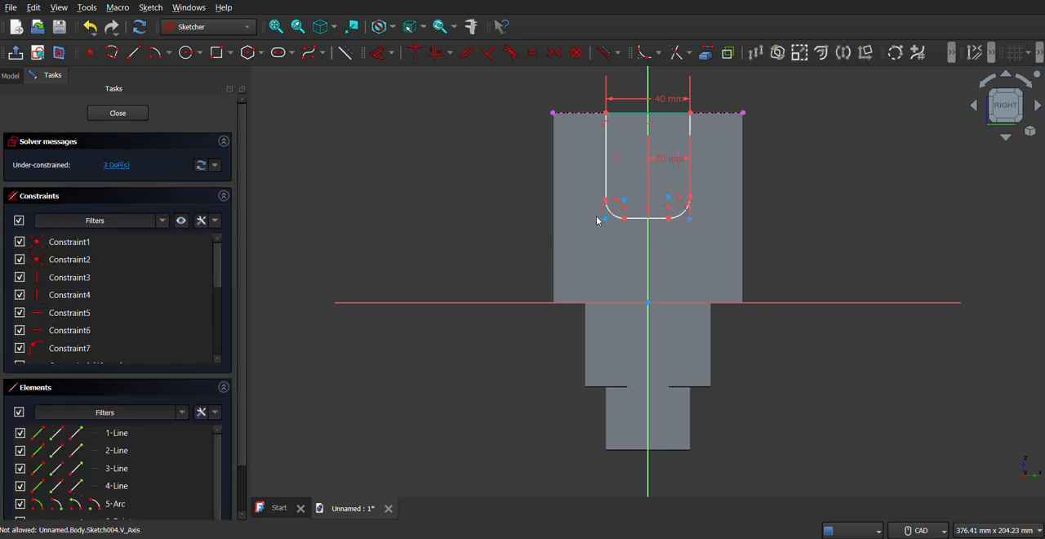
Set the radius of the slot's lower-left fillet to 10 mm.
click(390, 62)
click(391, 72)
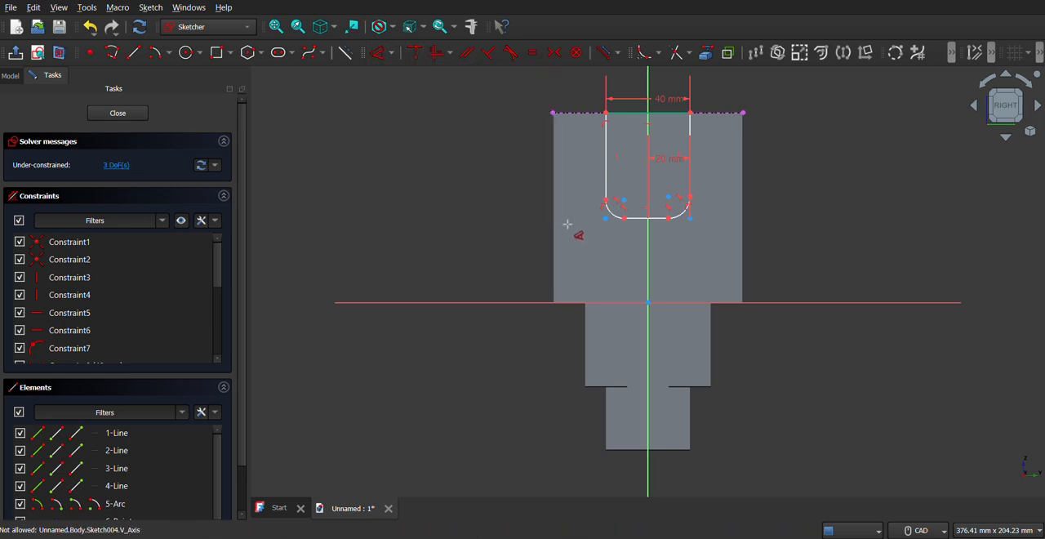
click(618, 222)
click(545, 230)
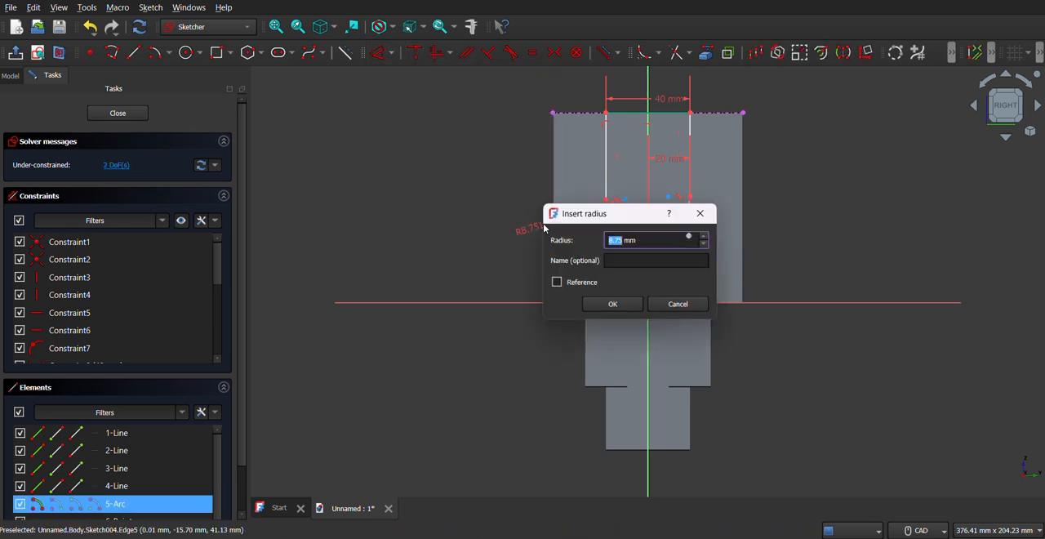
text(10)
key(Return)
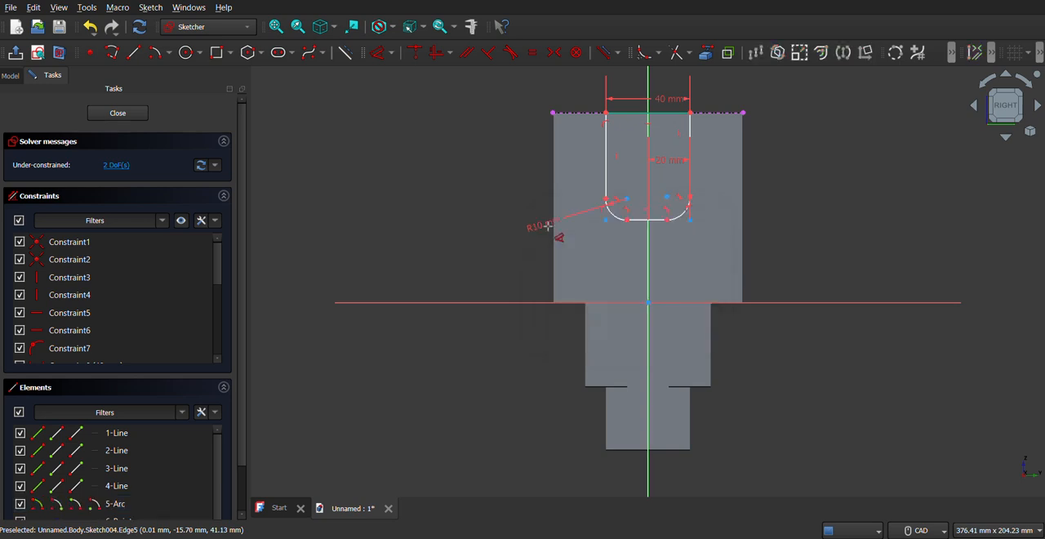
Constrain the slot's two lower corner fillets to equal radii.
click(623, 222)
click(677, 218)
click(531, 54)
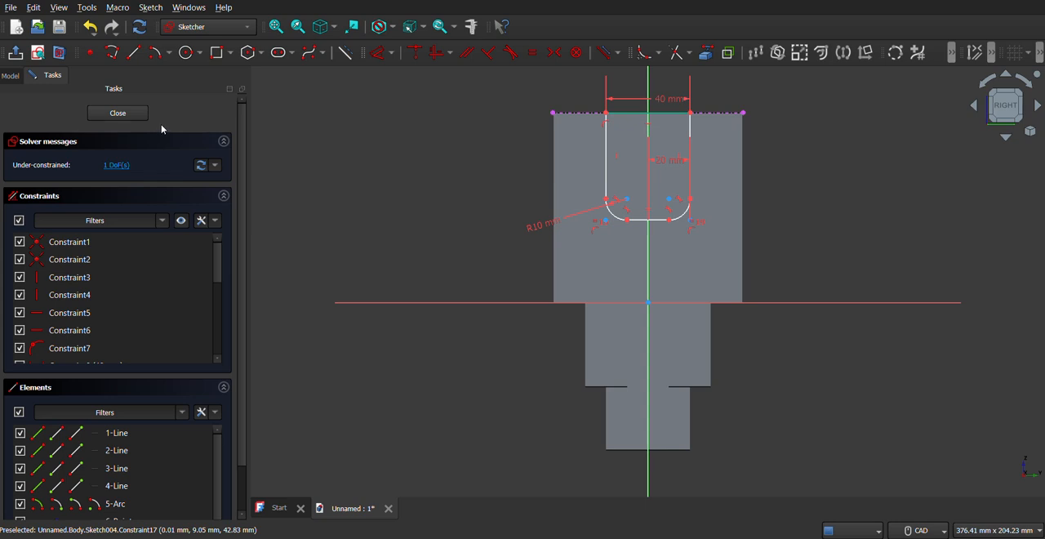
Finish the slot sketch and pocket it with the Two dimensions type, setting the first length to 50 mm.
click(118, 114)
click(342, 53)
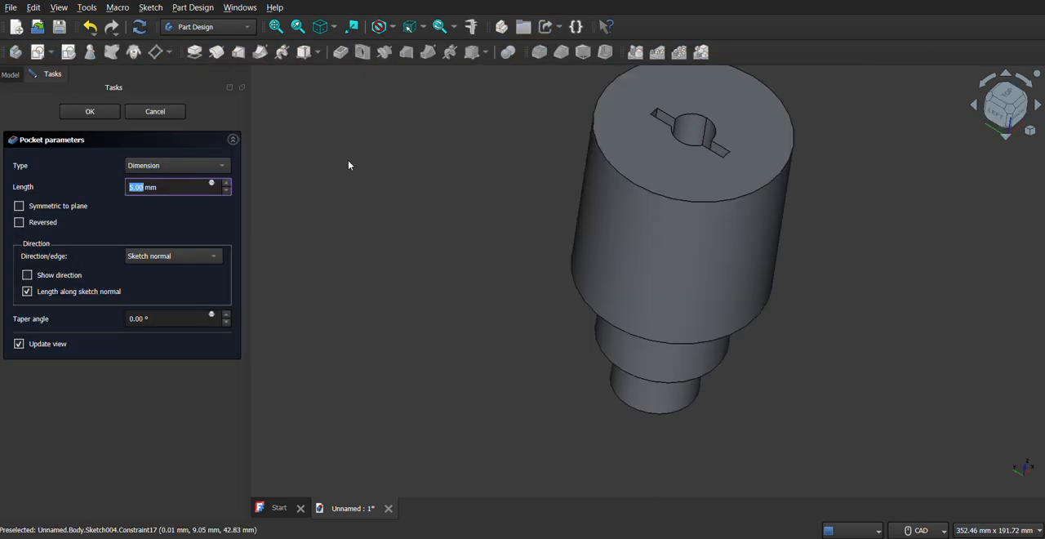
click(186, 167)
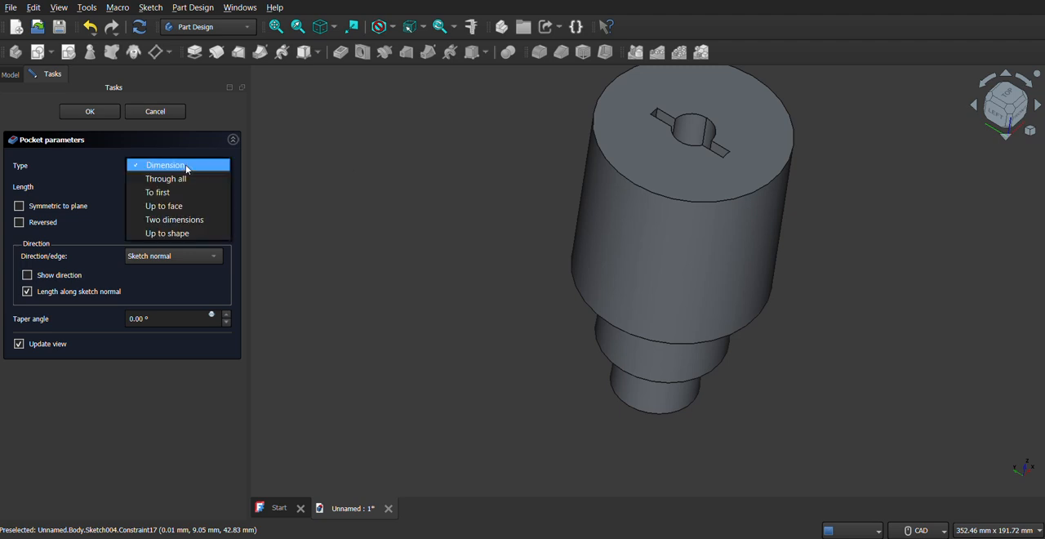
click(190, 220)
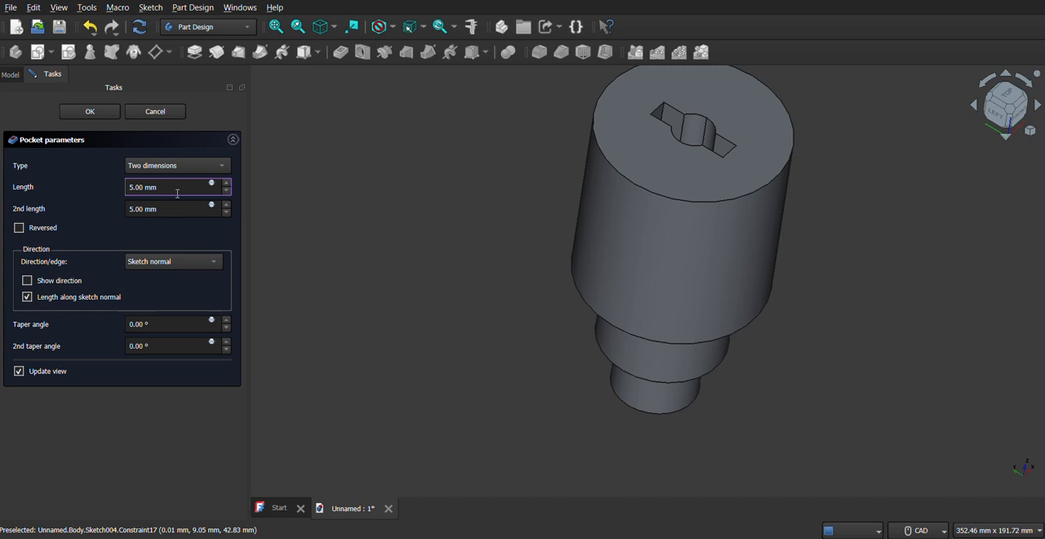
triple_click(178, 188)
text(2)
key(BackSpace)
key(BackSpace)
key(BackSpace)
text(50)
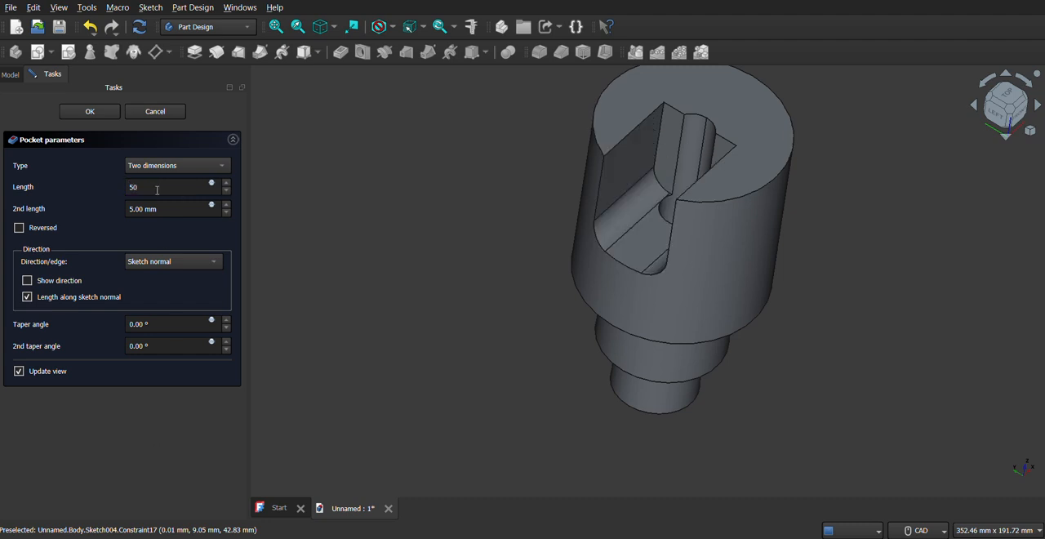
Set the slot pocket's second length to 50 mm and confirm the cut.
click(169, 209)
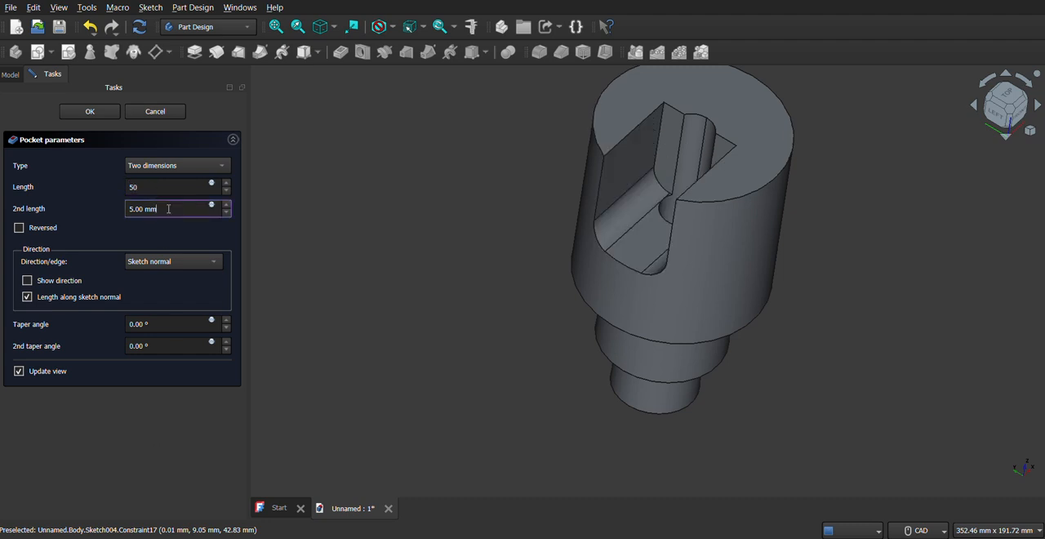
key(ctrl+a)
text(50)
click(90, 111)
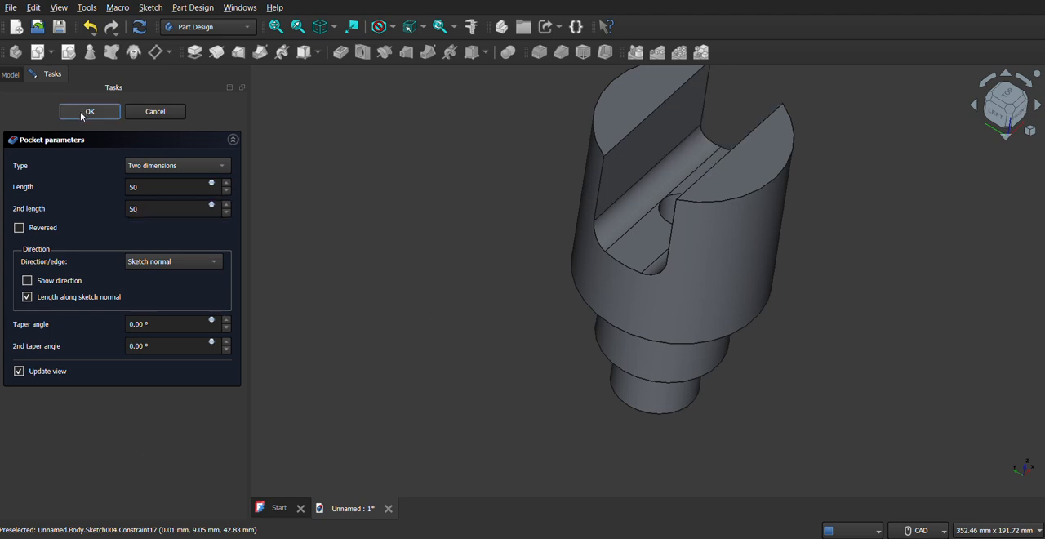
Start a new sketch on the body's XZ base plane.
click(276, 26)
middle_drag(581, 410, 532, 309)
right_click(571, 339)
click(281, 28)
scroll(484, 307, up, 2)
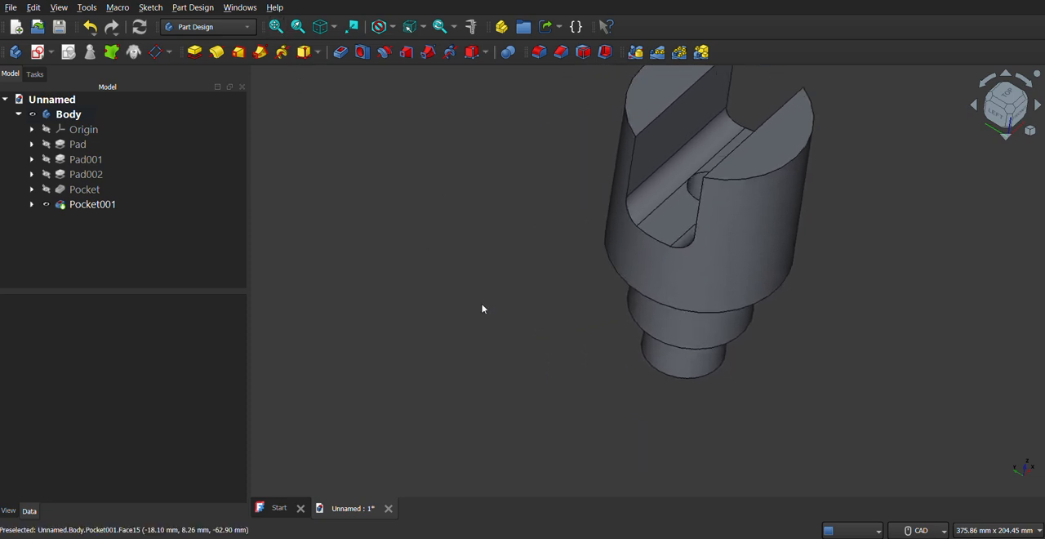
click(276, 26)
middle_drag(564, 349, 628, 341)
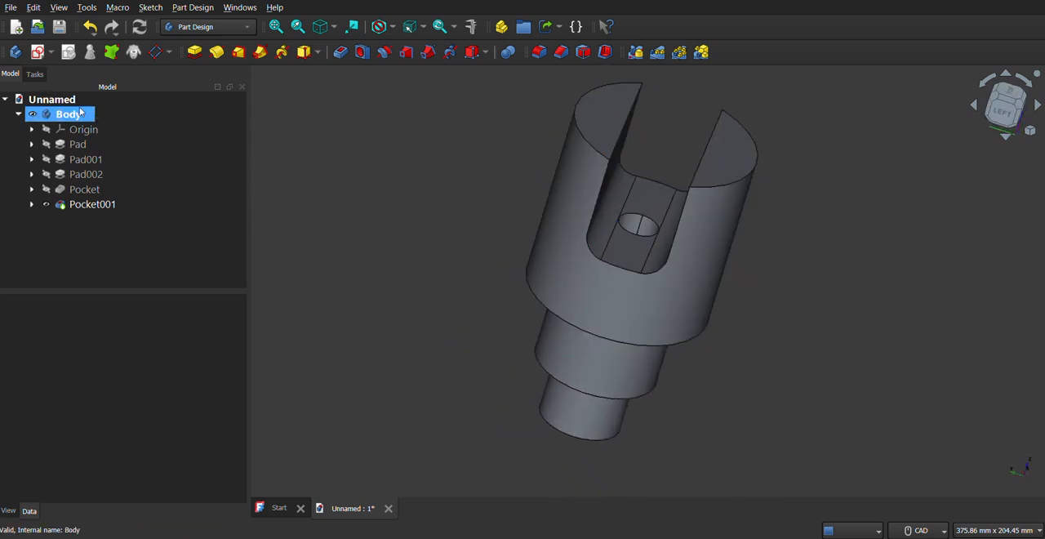
click(50, 53)
click(64, 72)
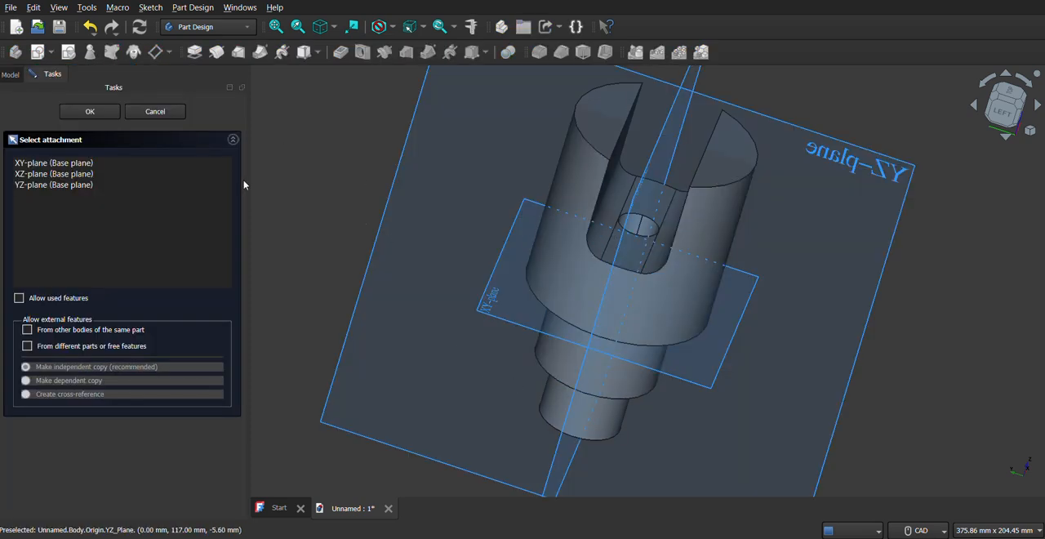
middle_drag(297, 191, 274, 191)
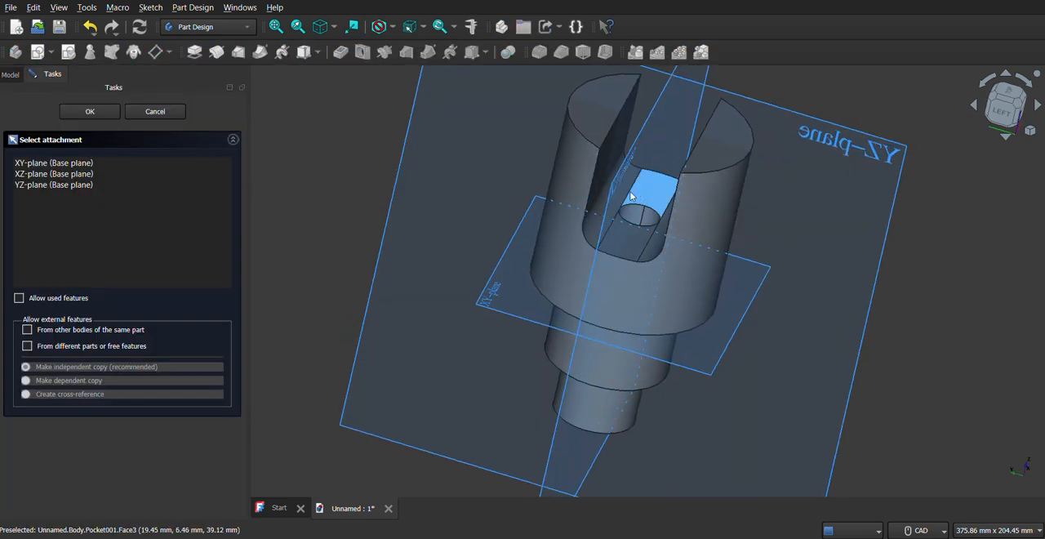
middle_drag(747, 259, 479, 175)
click(476, 177)
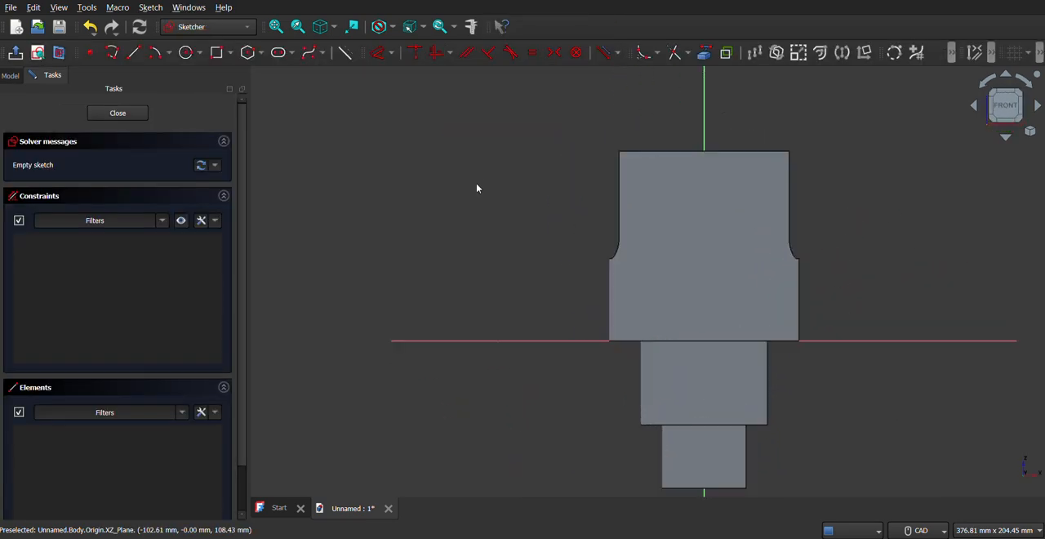
Consult the fork's side view in the PDF drawing and section the model at the sketch plane.
key(alt+Tab)
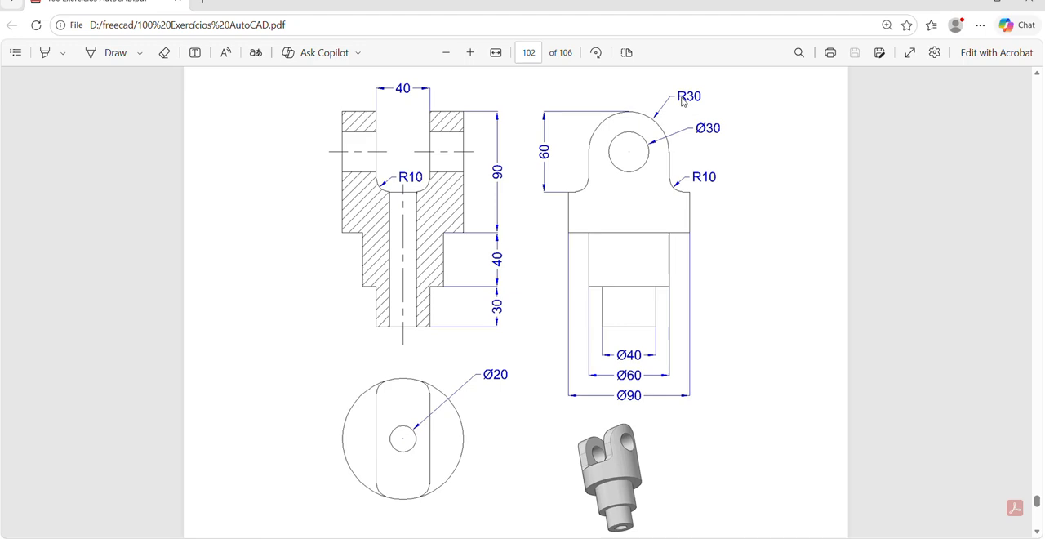
key(alt+Tab)
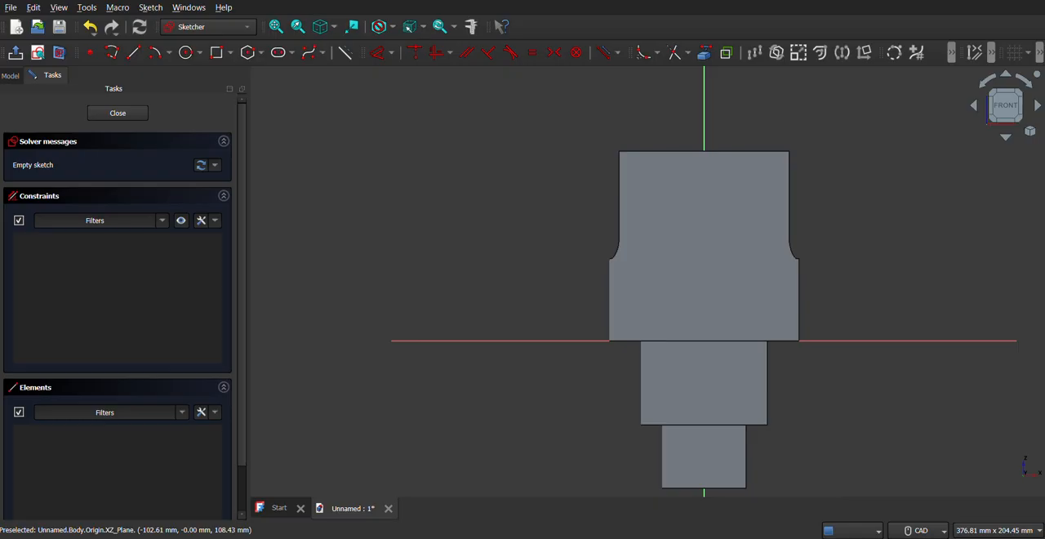
click(703, 53)
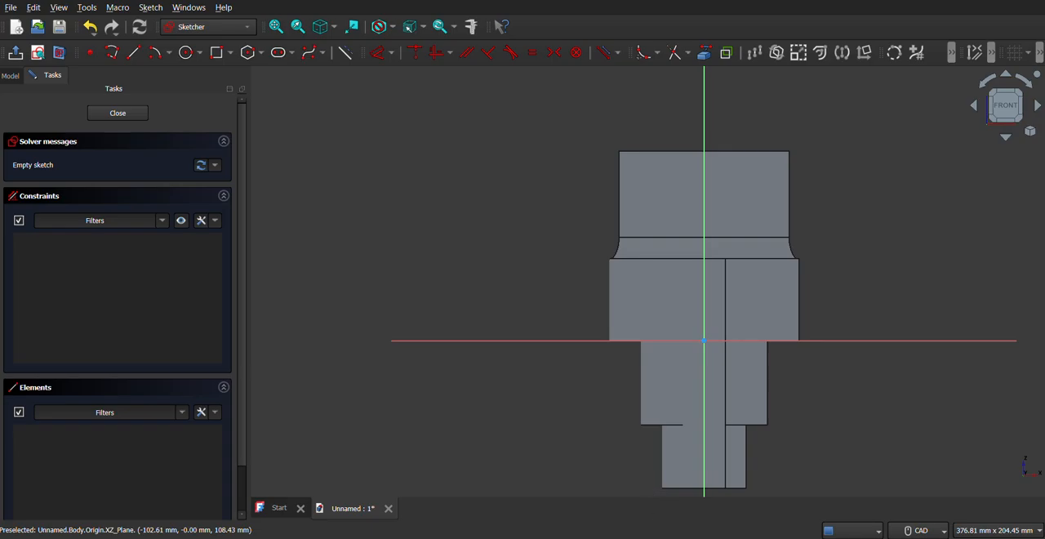
key(alt+Tab)
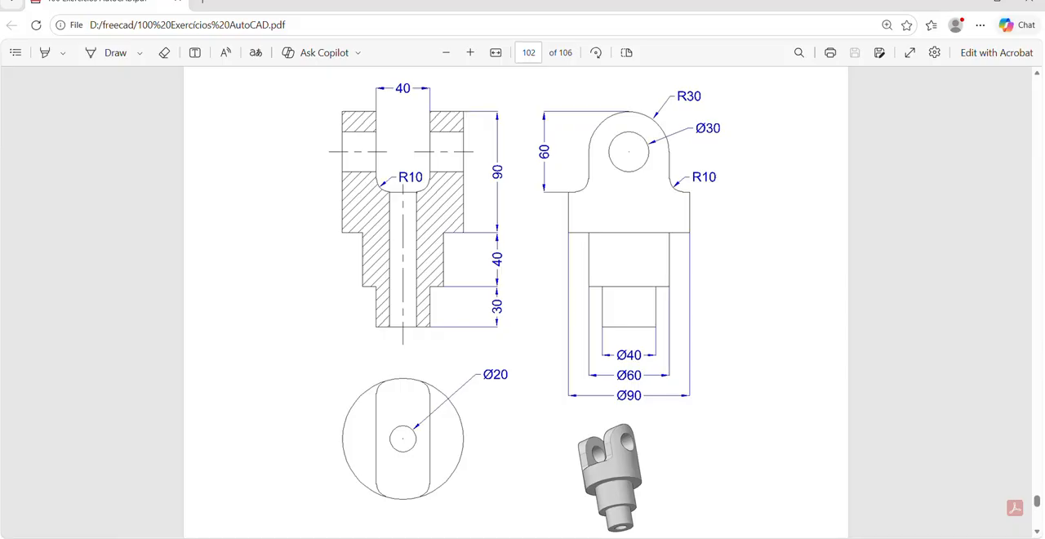
key(alt+Tab)
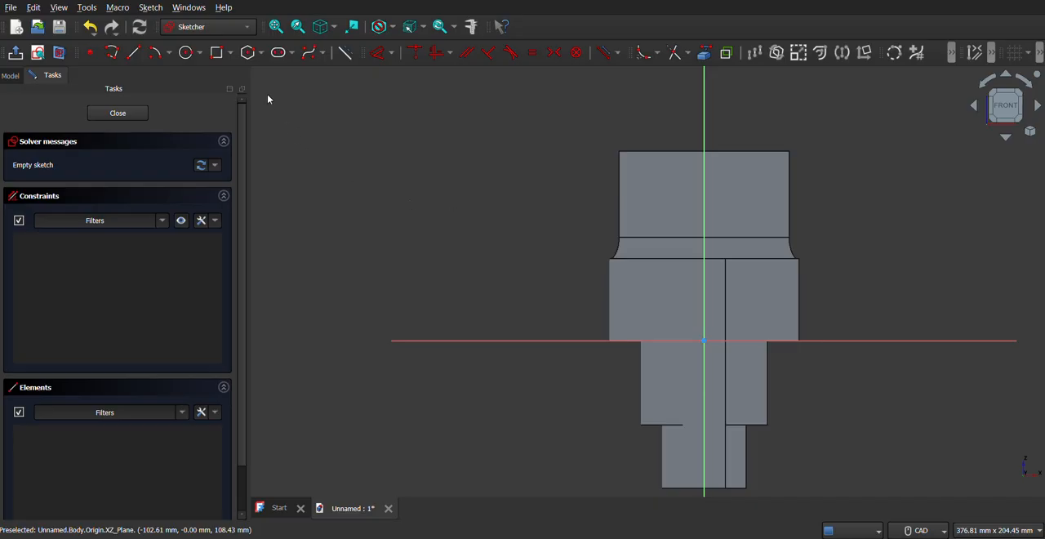
Draw a 30 mm diameter circle centred on the vertical axis, about 70 mm above the origin.
click(186, 52)
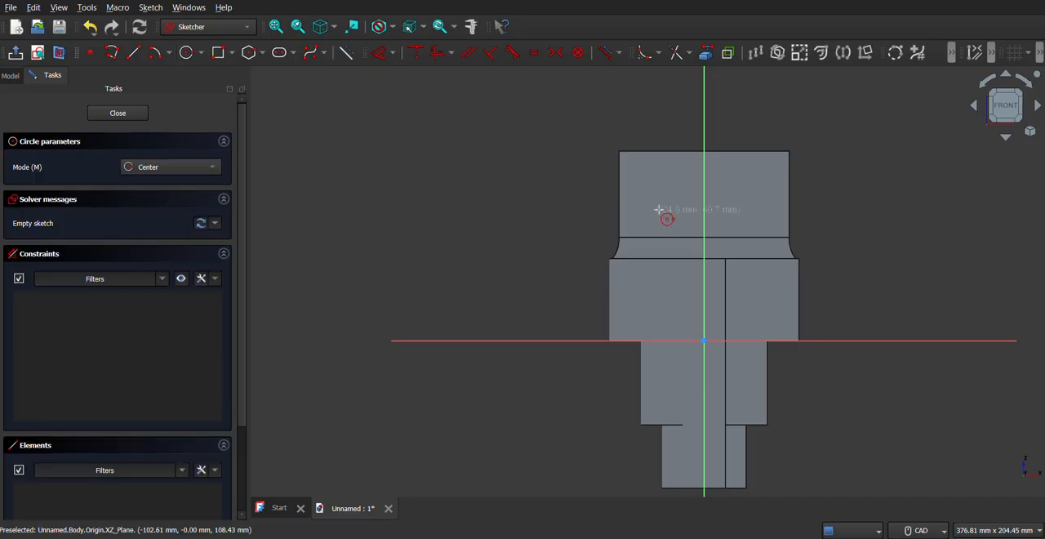
click(705, 194)
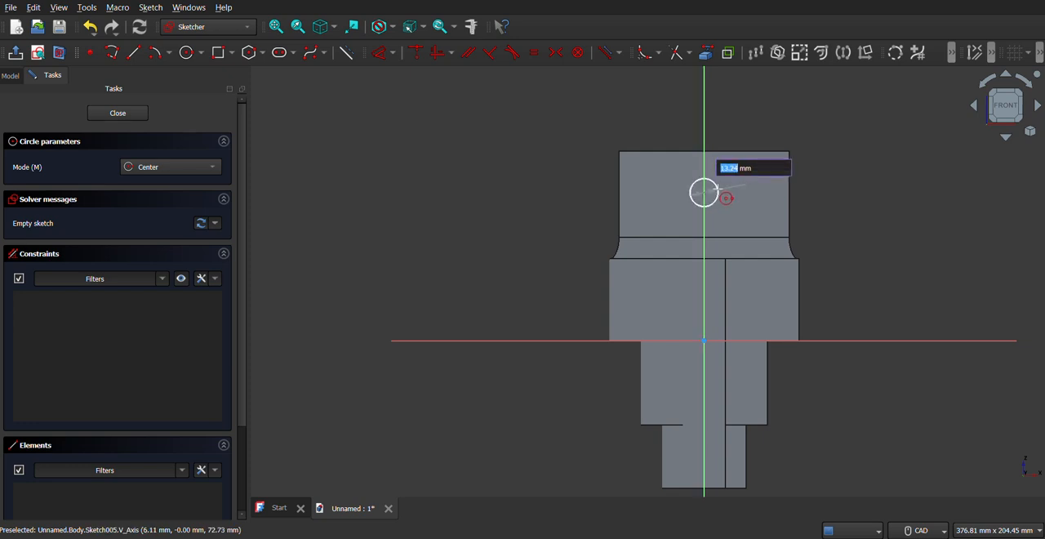
text(0)
key(BackSpace)
text(30)
key(Return)
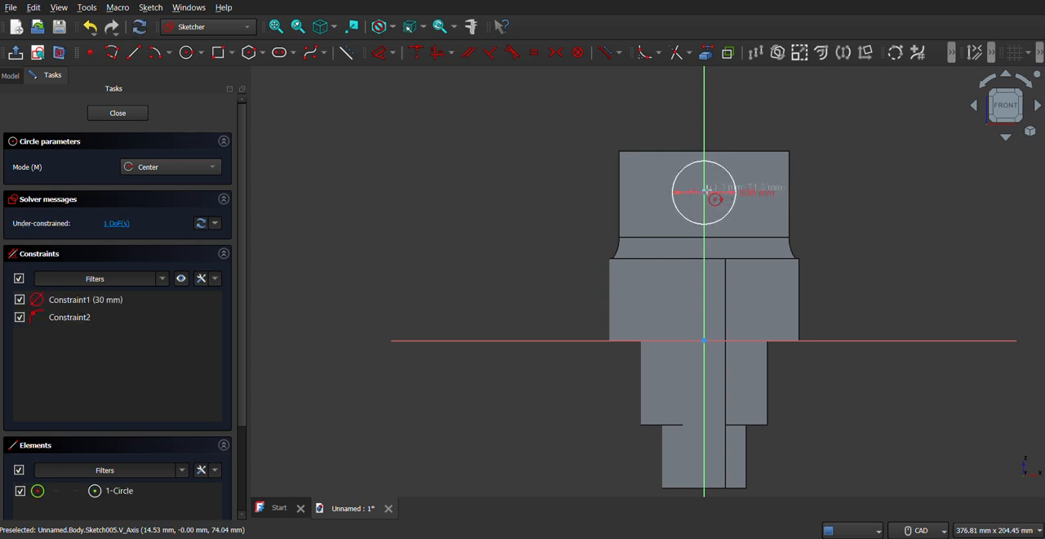
Draw a 60 mm diameter circle concentric with the 30 mm circle.
click(703, 192)
text(60)
key(Return)
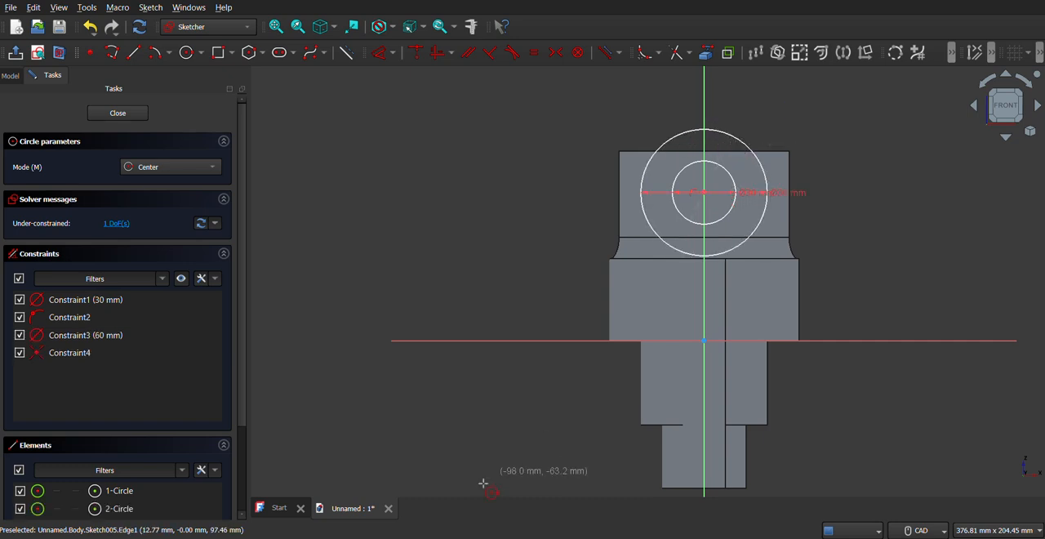
click(459, 536)
click(469, 537)
Project the fork's top edge as external geometry and make the 60 mm circle tangent to it.
click(706, 57)
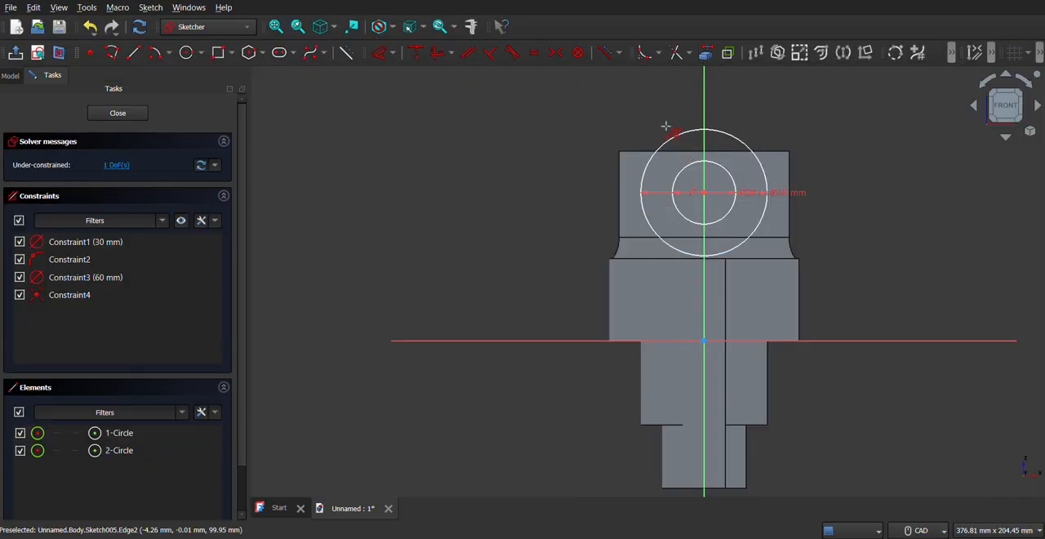
click(625, 151)
click(690, 131)
click(640, 152)
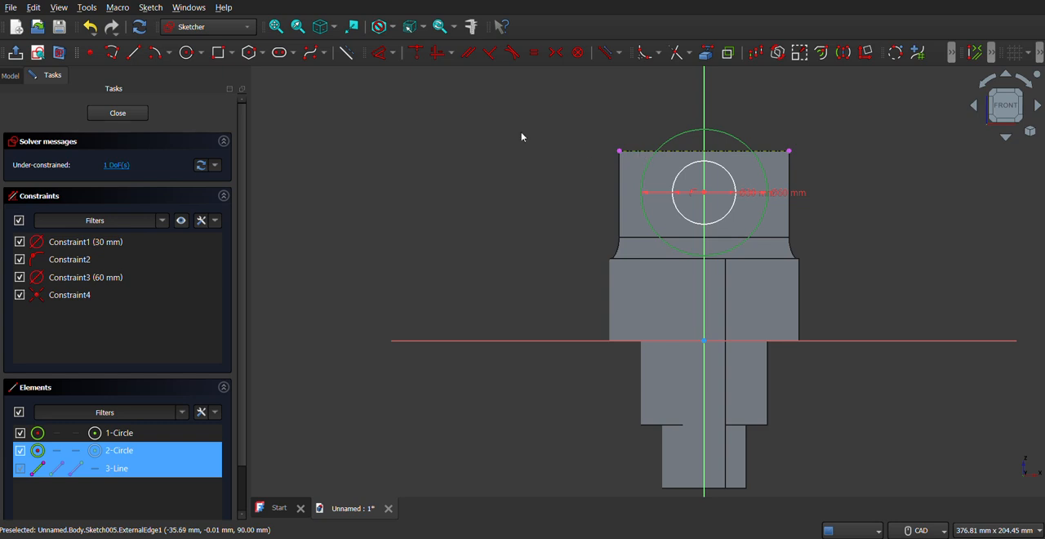
click(512, 53)
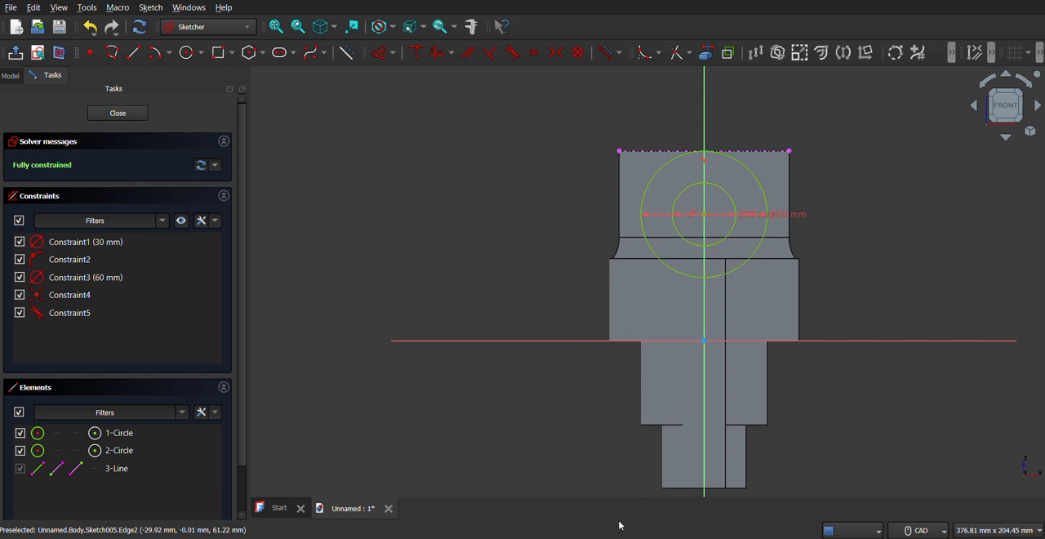
Check the PDF drawing and project both portions of the slot floor edge into the sketch as external geometry.
key(alt+Tab)
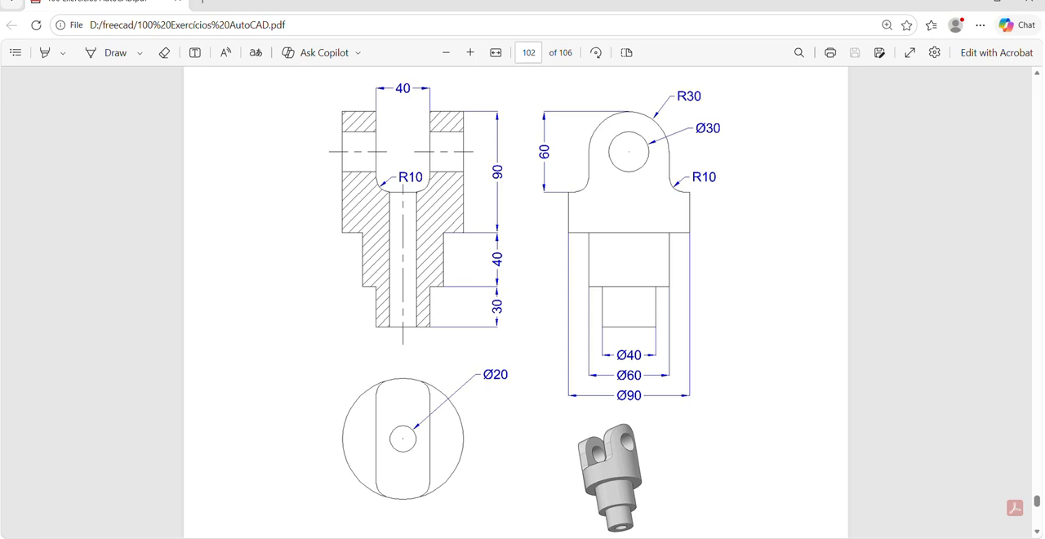
key(alt+Tab)
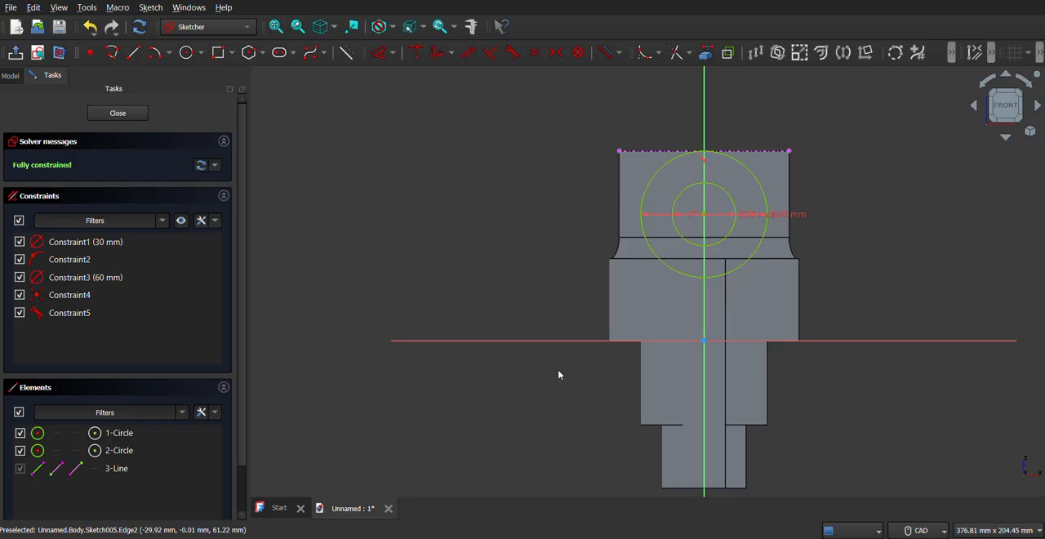
click(705, 52)
click(619, 259)
click(773, 259)
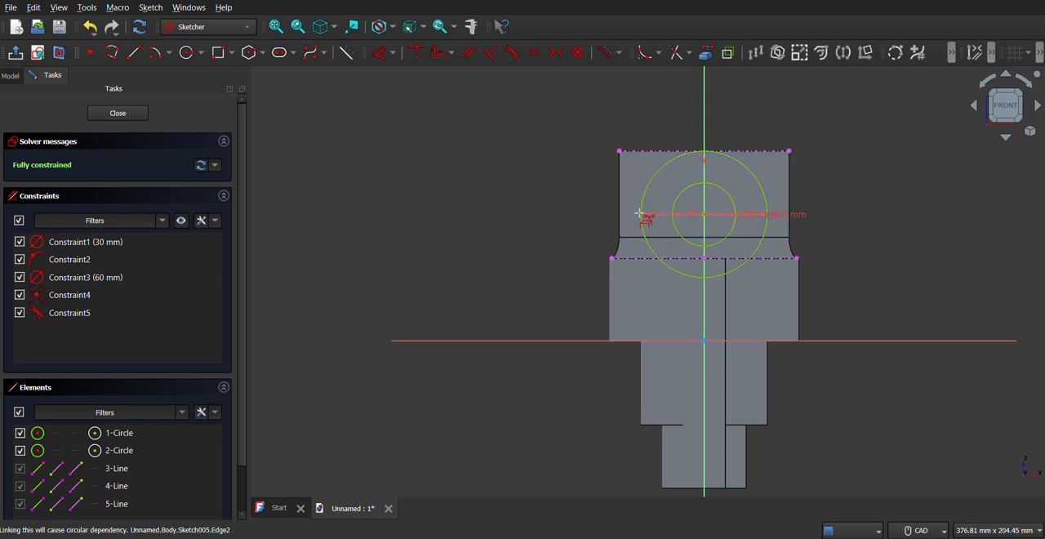
click(131, 51)
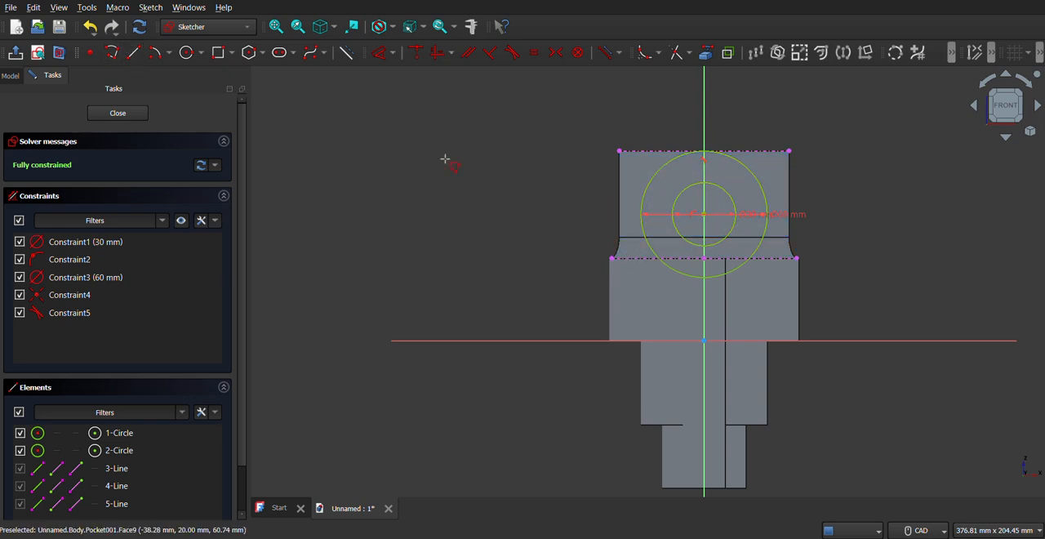
click(642, 206)
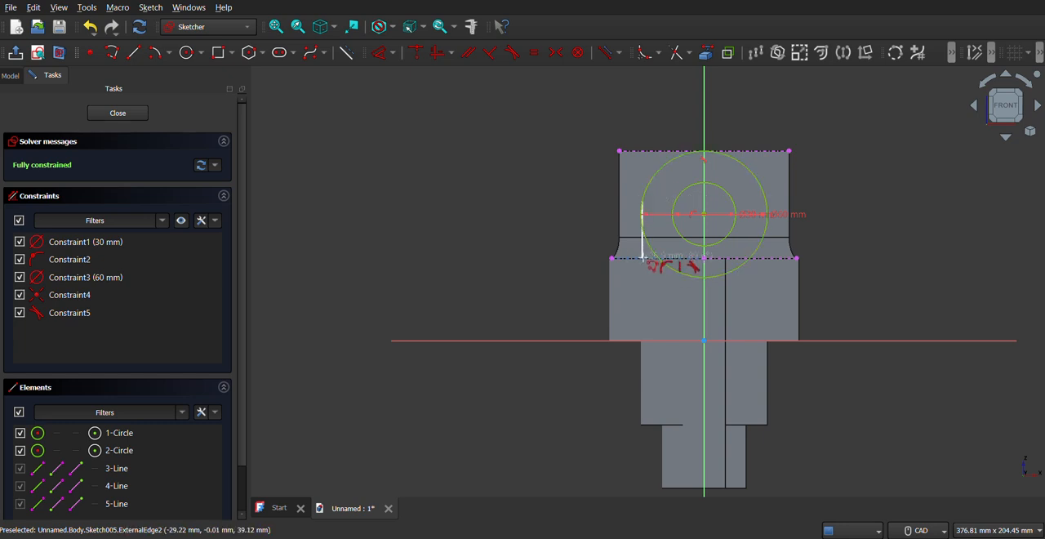
key(Escape)
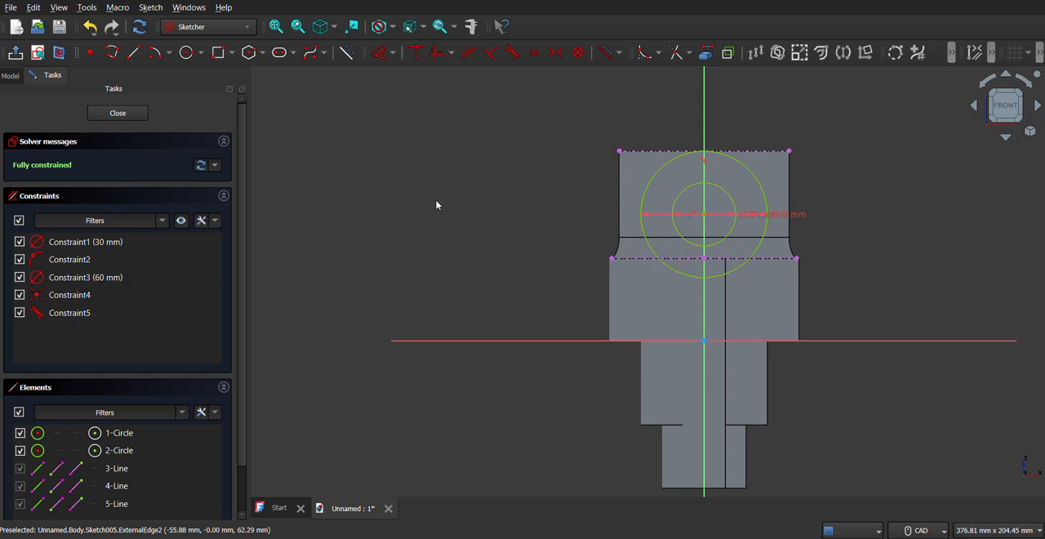
Draw two arcs by three rim points, joining each outer end of the slot floor edge to the nearest side of the 60 mm circle.
click(169, 52)
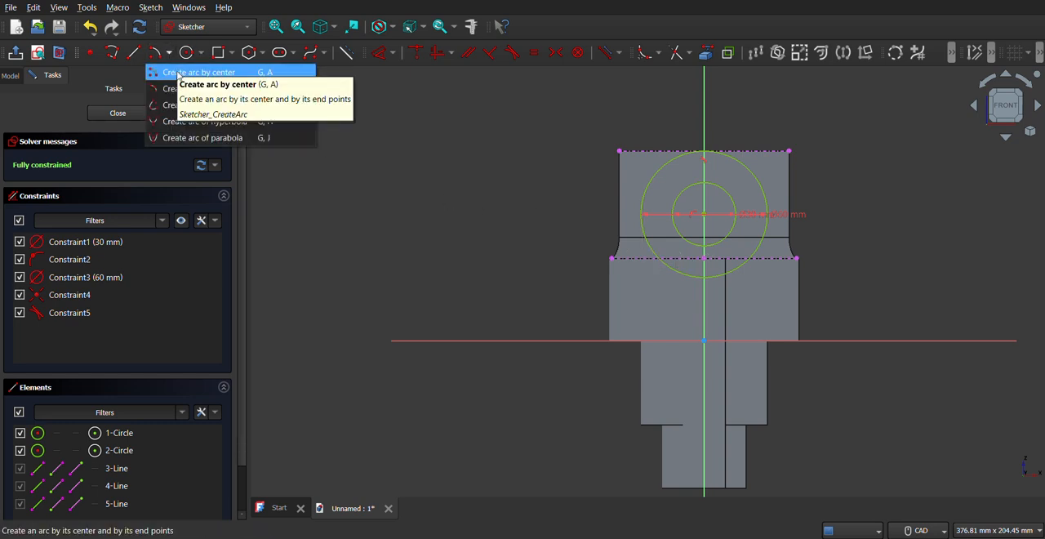
click(171, 89)
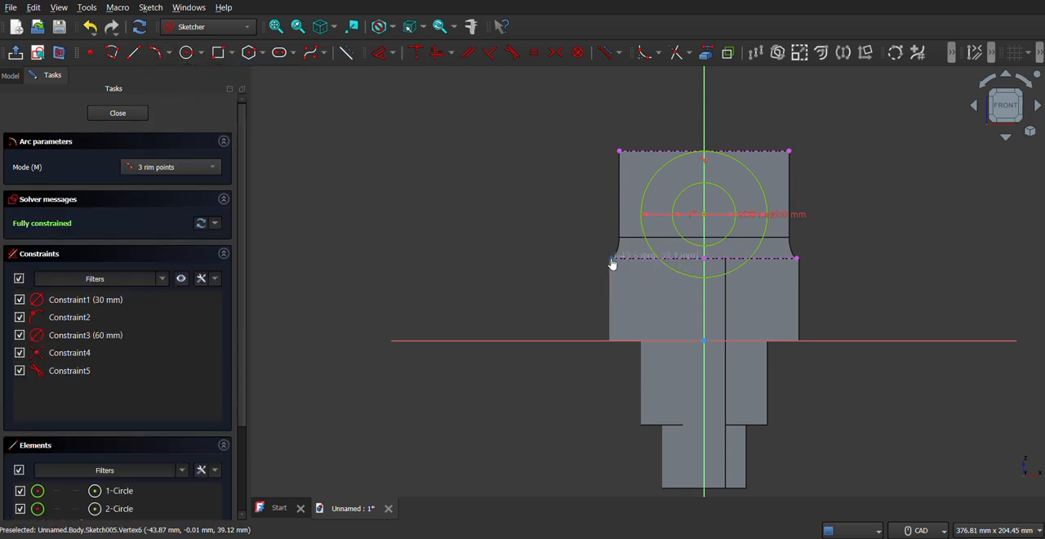
click(641, 211)
click(634, 236)
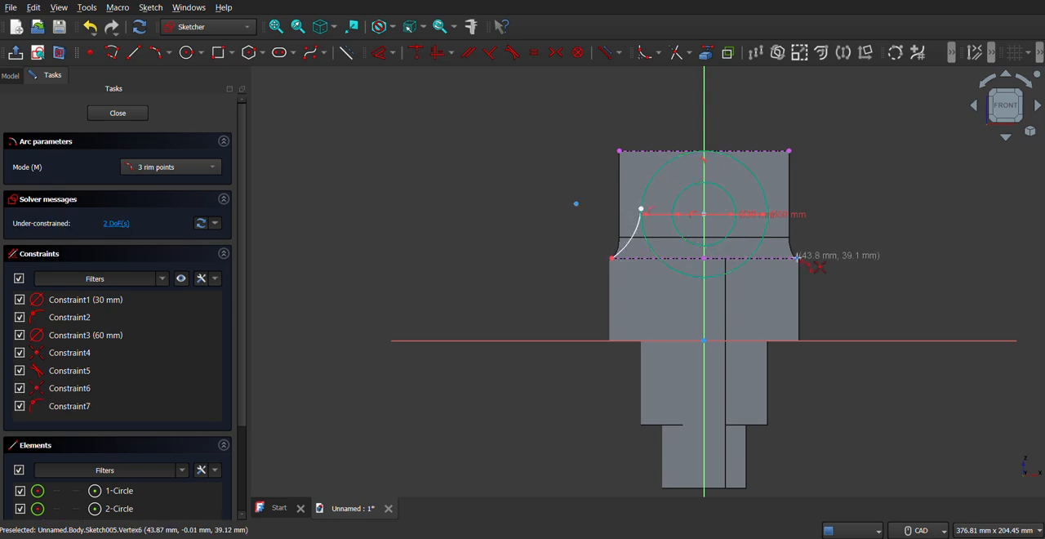
click(796, 258)
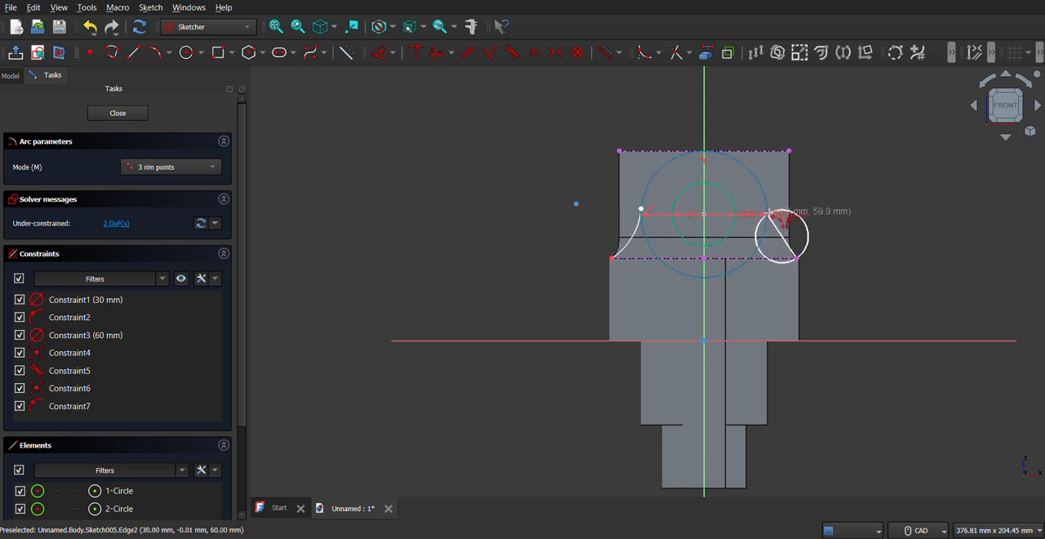
click(768, 212)
click(787, 247)
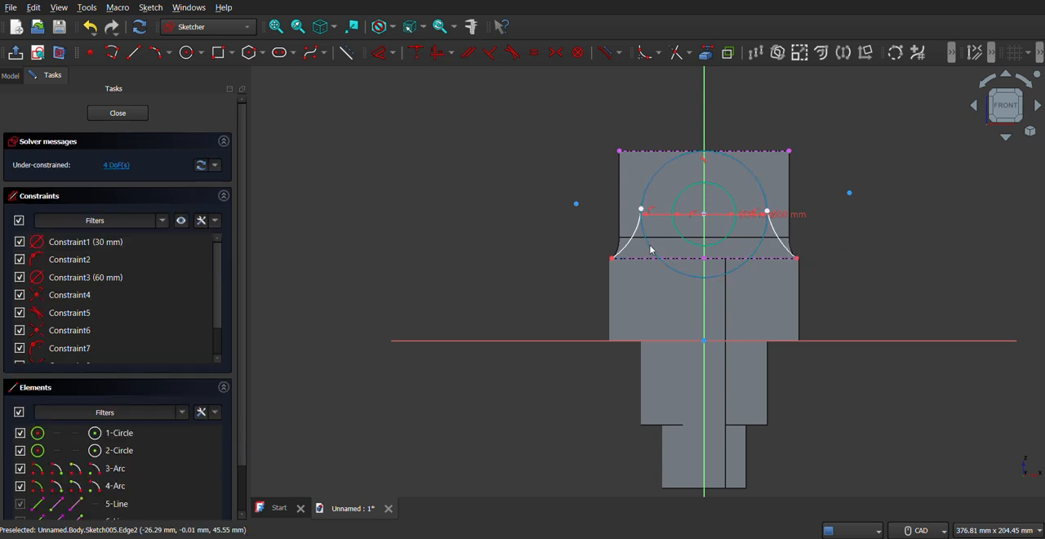
Make the upper endpoints of both side arcs tangent to the 60 mm circle.
scroll(654, 249, up, 3)
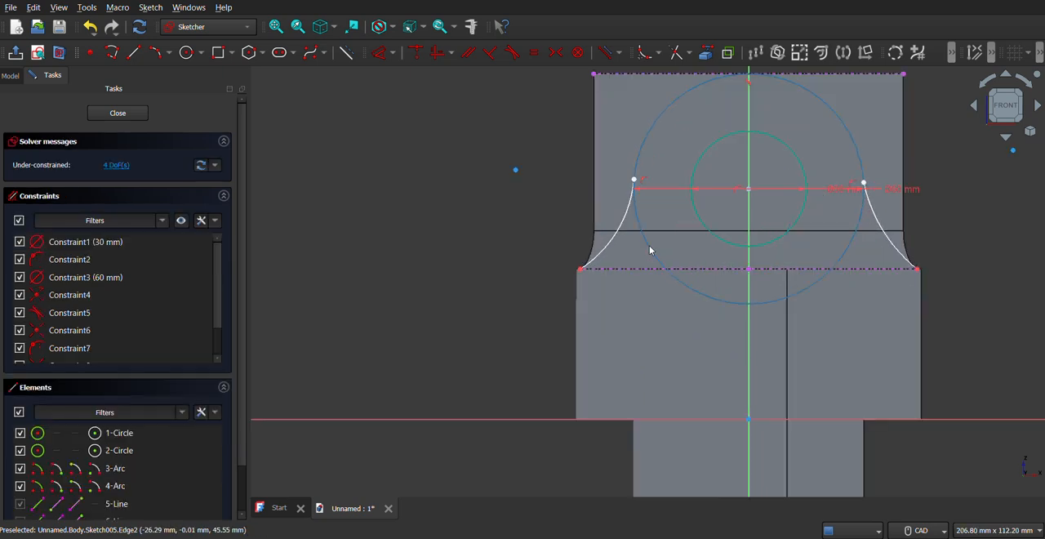
click(635, 185)
click(637, 164)
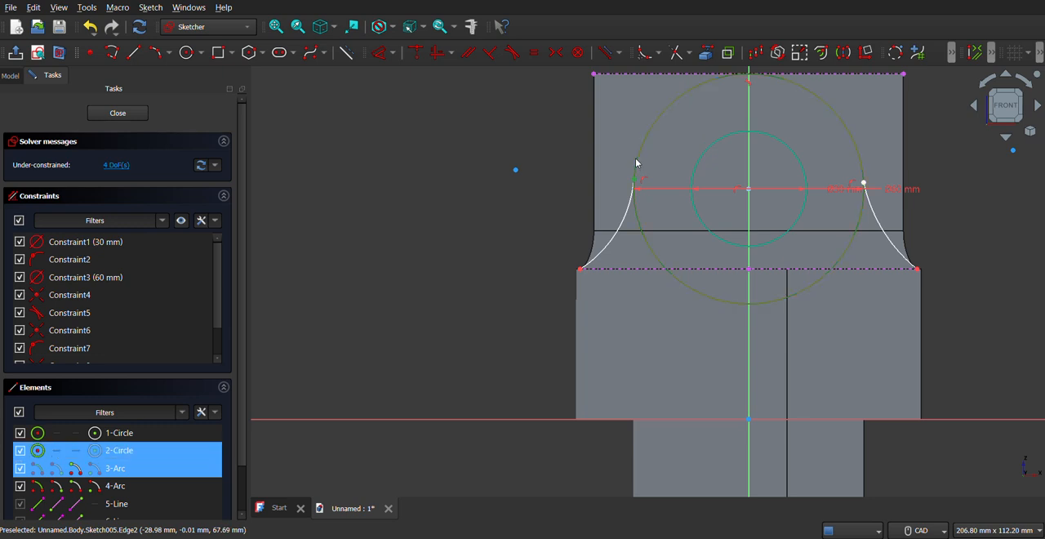
click(511, 54)
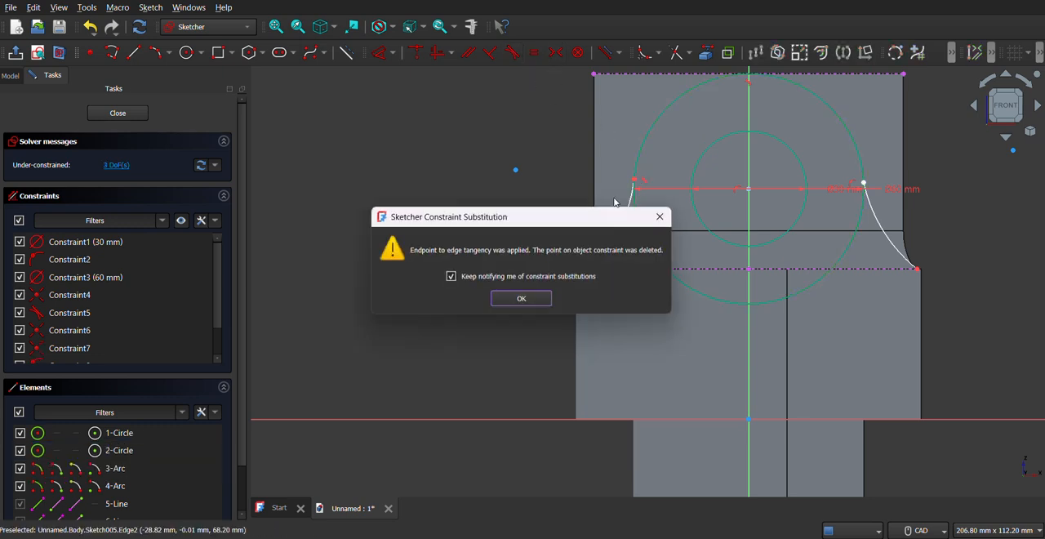
click(539, 300)
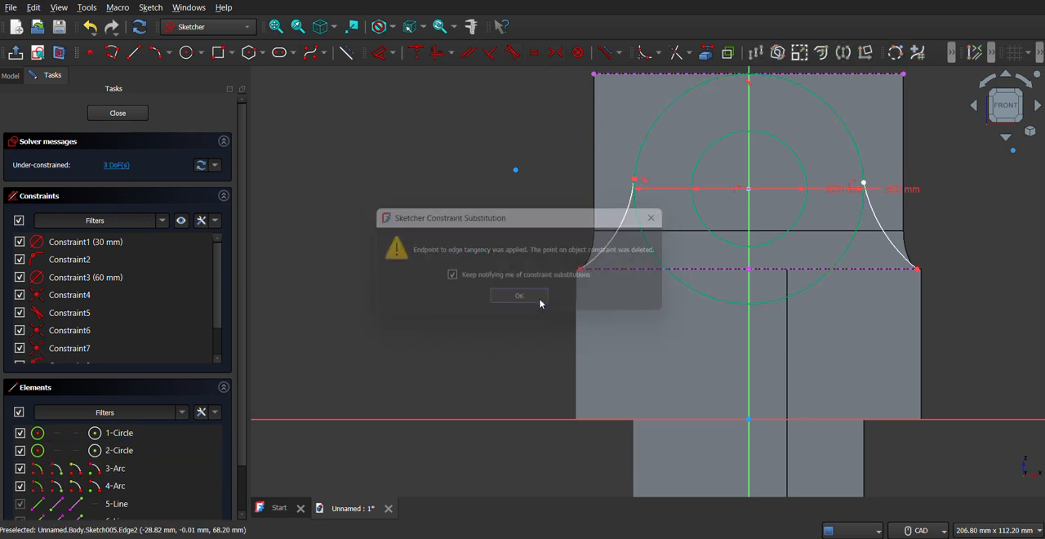
click(863, 181)
click(858, 155)
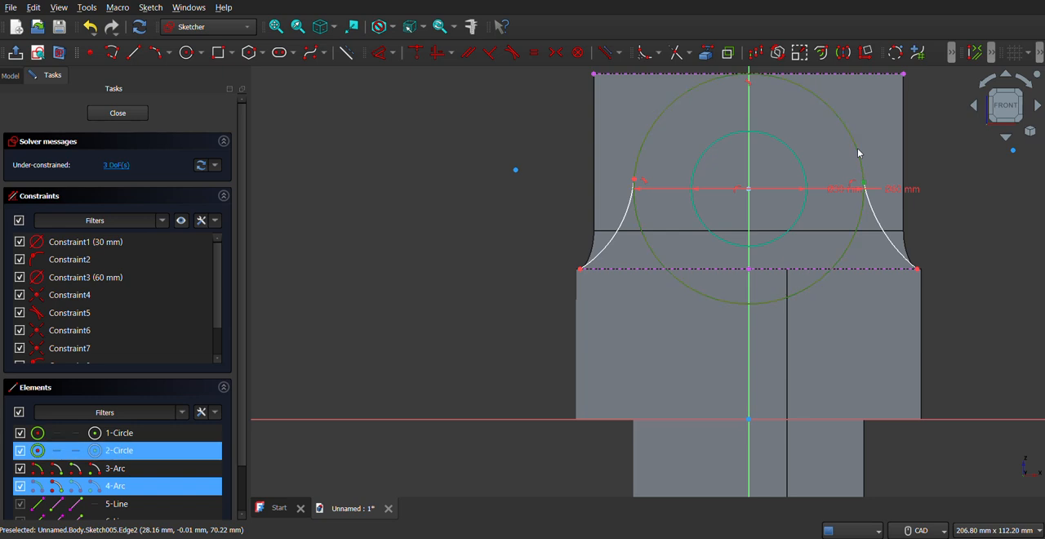
click(513, 54)
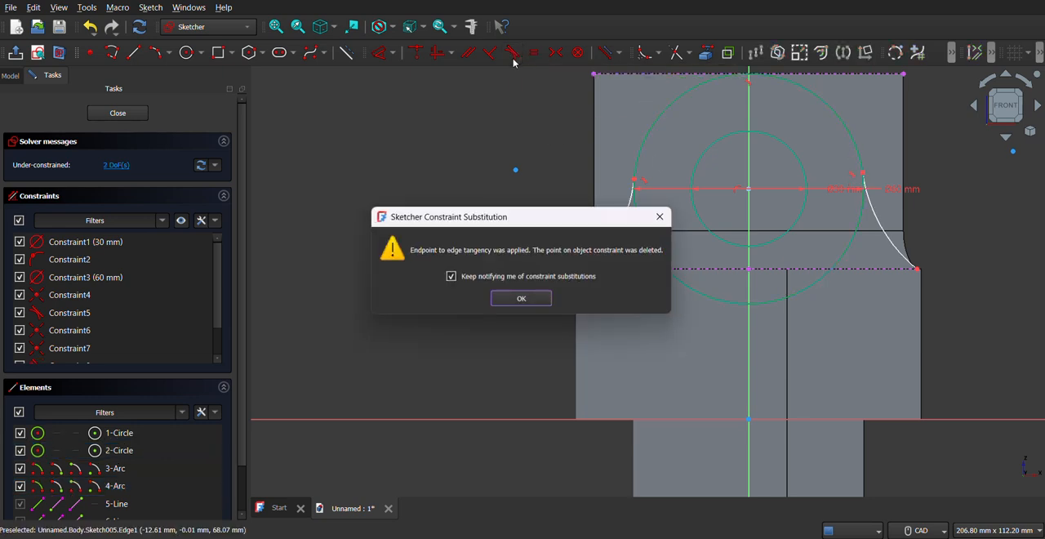
click(507, 300)
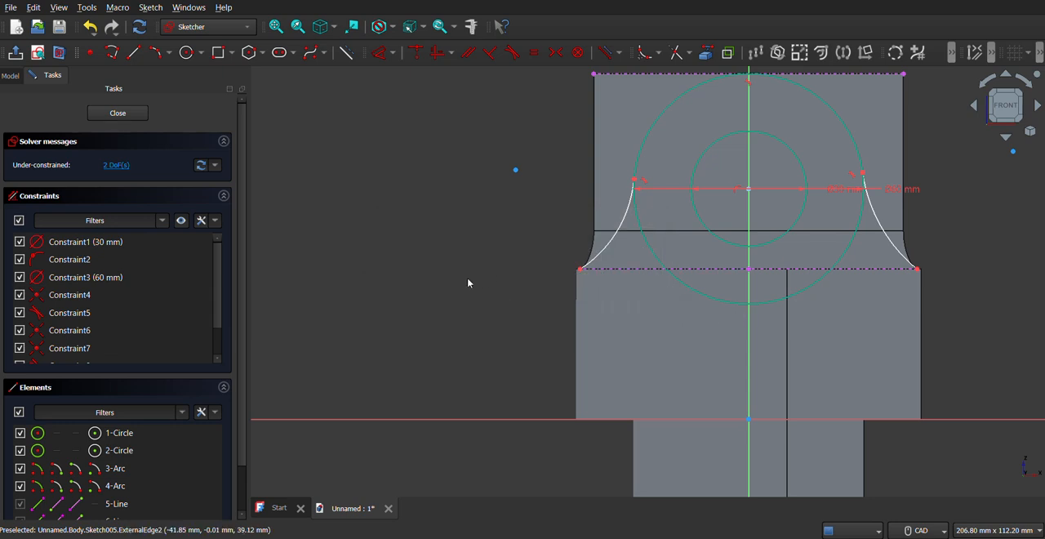
click(276, 28)
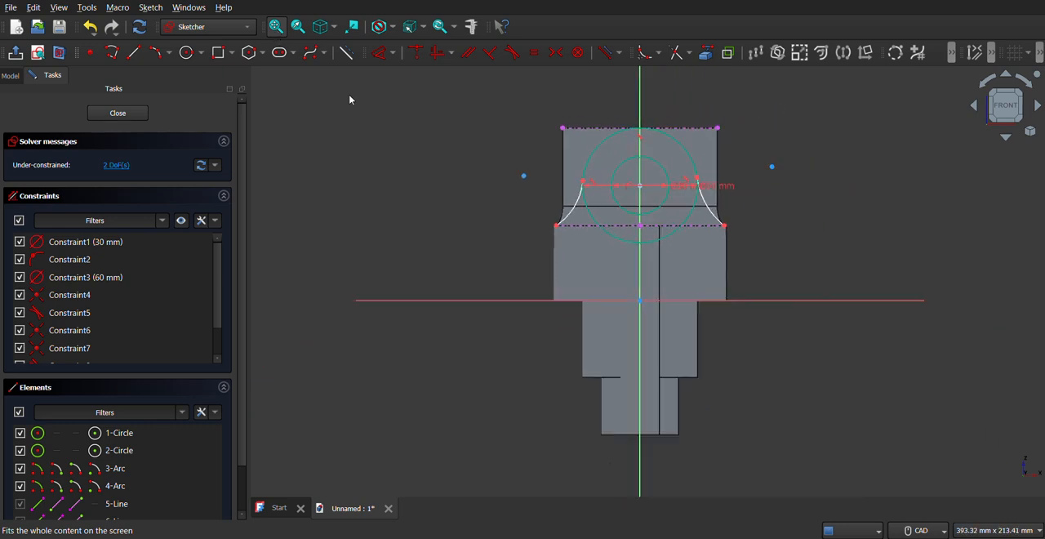
scroll(623, 134, up, 3)
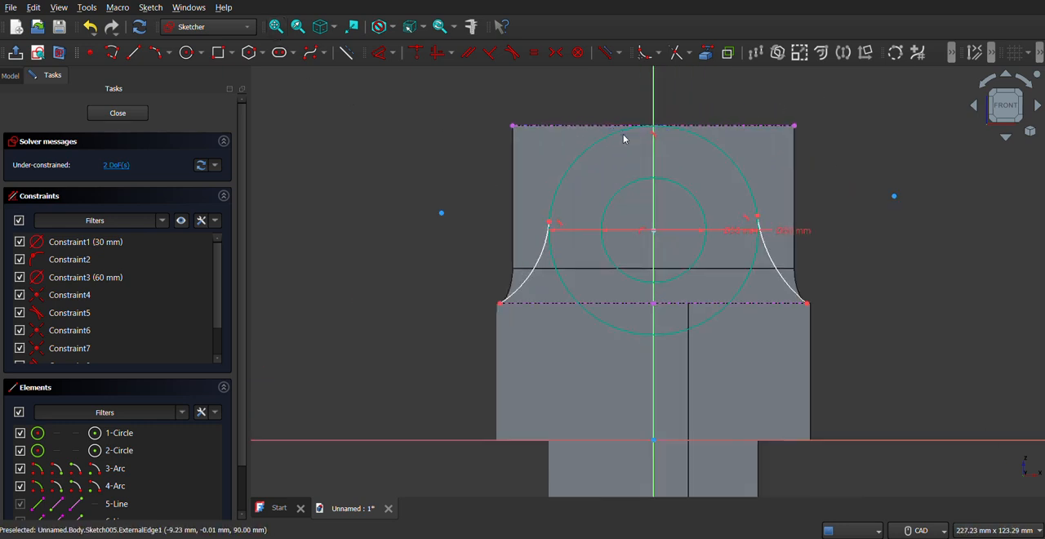
click(134, 52)
click(500, 302)
click(469, 323)
key(Escape)
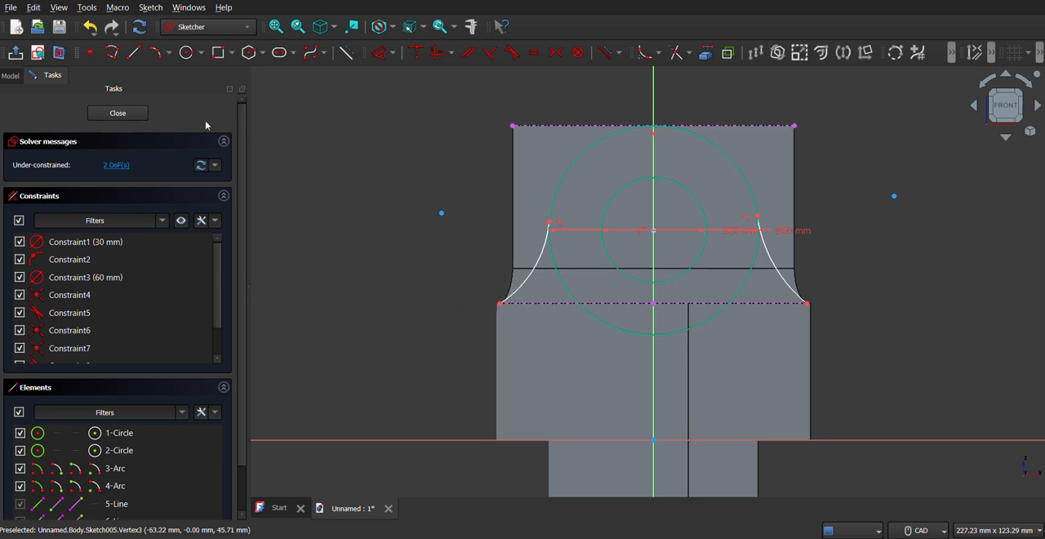
click(136, 55)
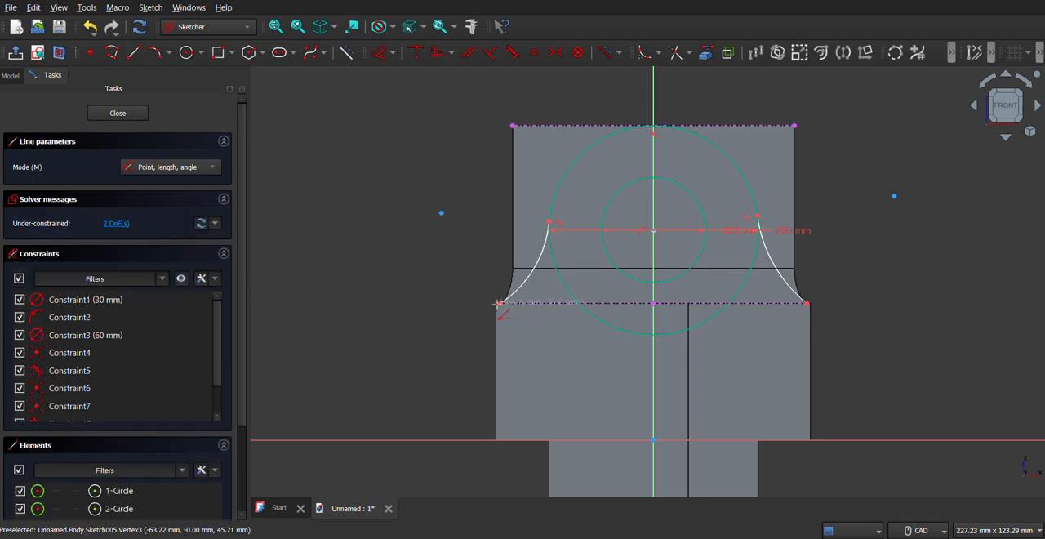
click(500, 303)
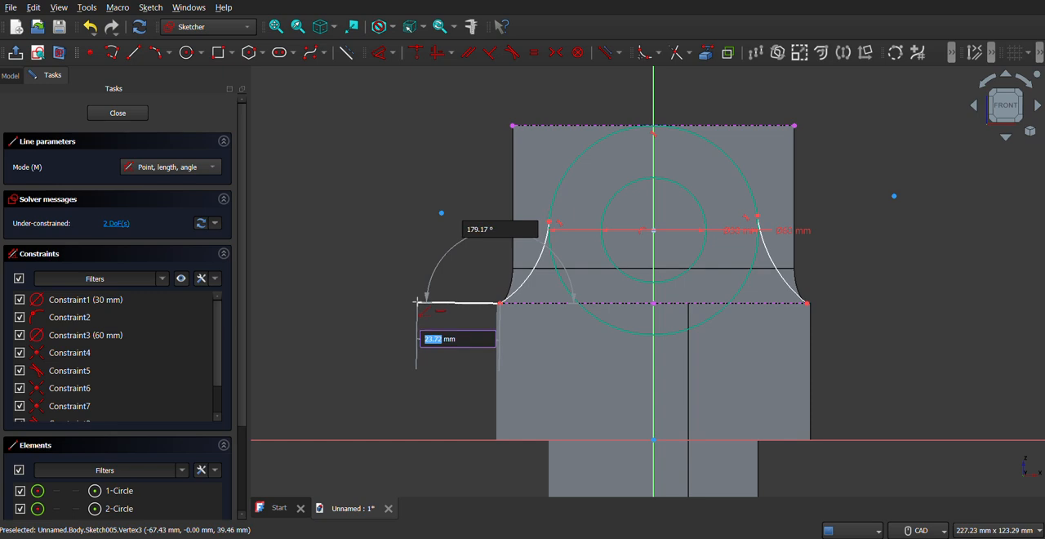
click(422, 275)
right_click(439, 283)
click(439, 282)
right_click(439, 283)
click(447, 278)
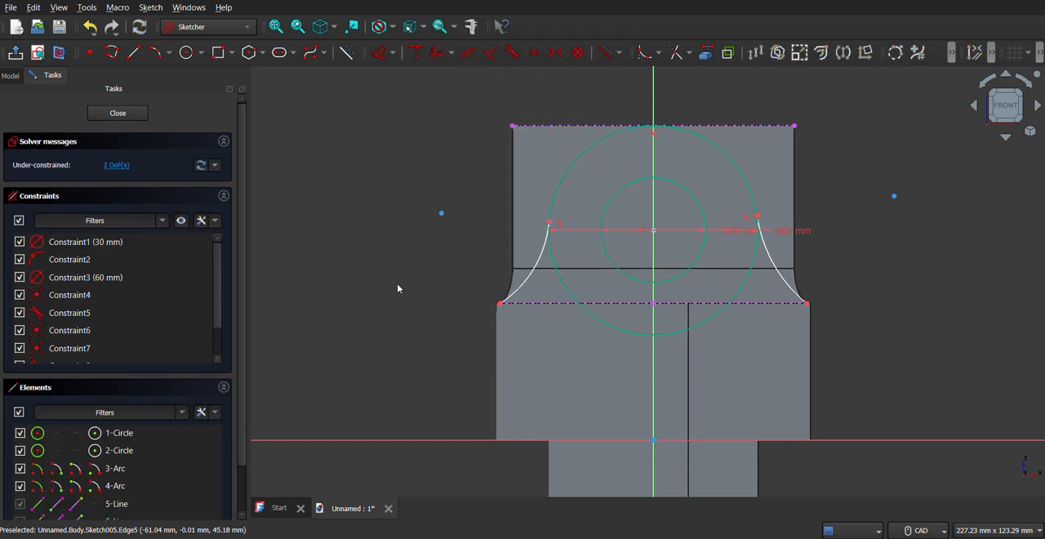
Draw horizontal lines outward from the lower ends of the two side arcs, about 34 mm and 32 mm long.
click(136, 53)
click(498, 303)
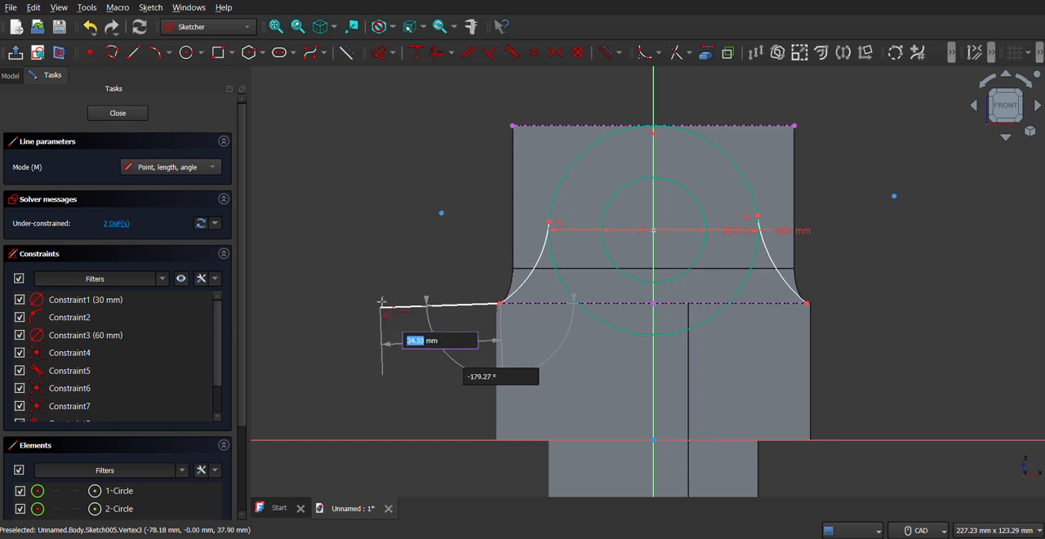
click(383, 303)
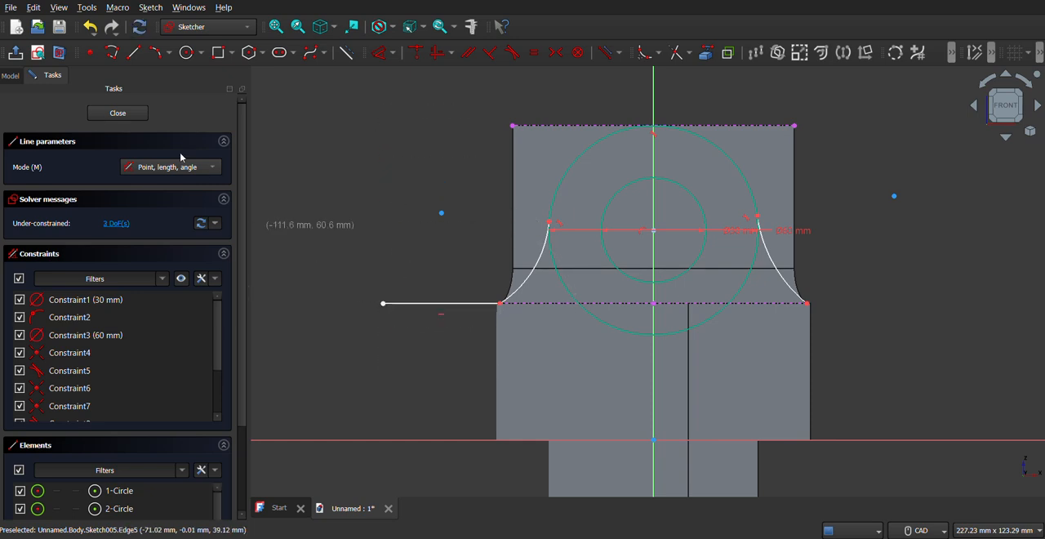
click(806, 303)
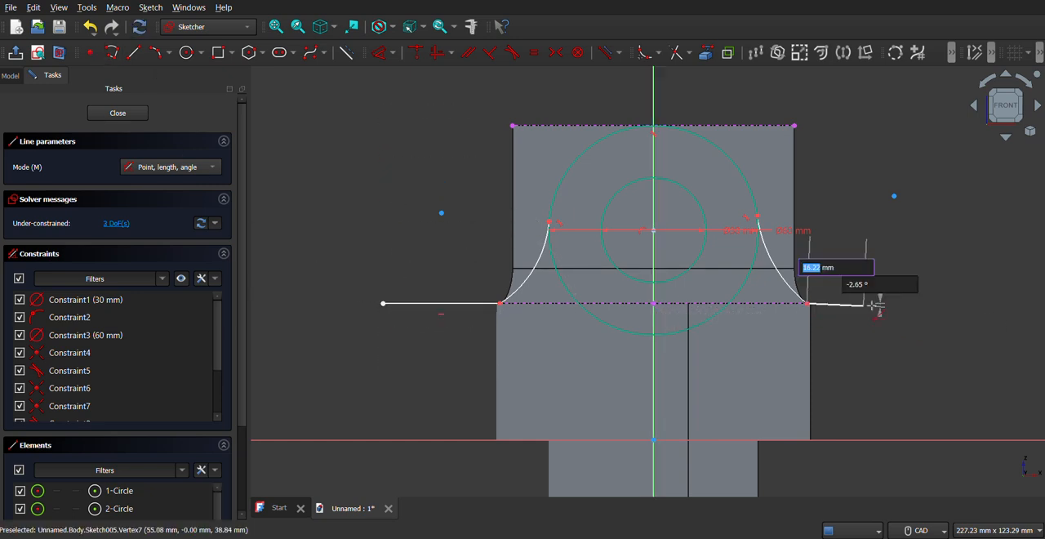
click(917, 303)
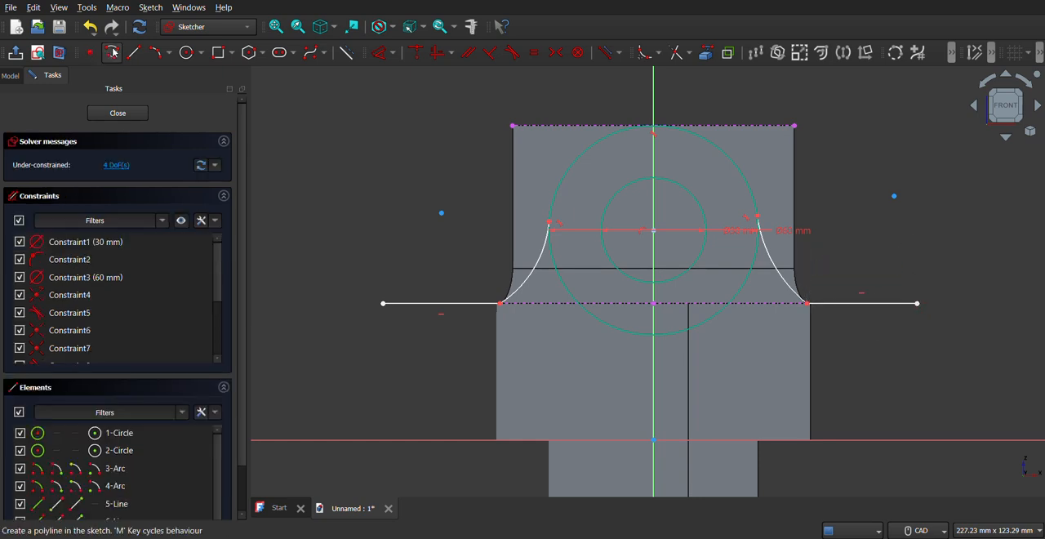
Draw a three-segment polyline over the fork, joining the outer ends of both horizontal lines, about 153 mm wide and 61 mm high.
click(382, 303)
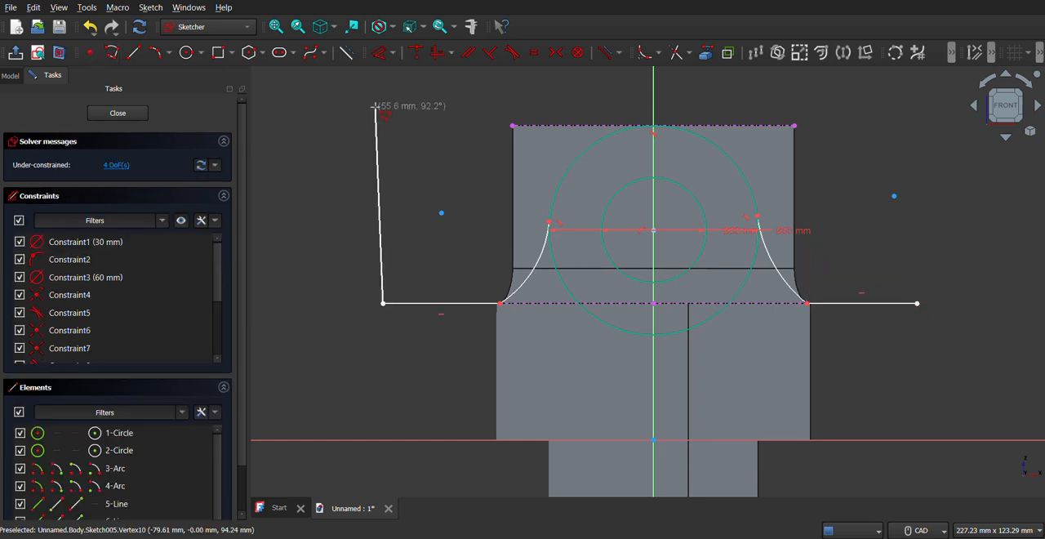
click(385, 90)
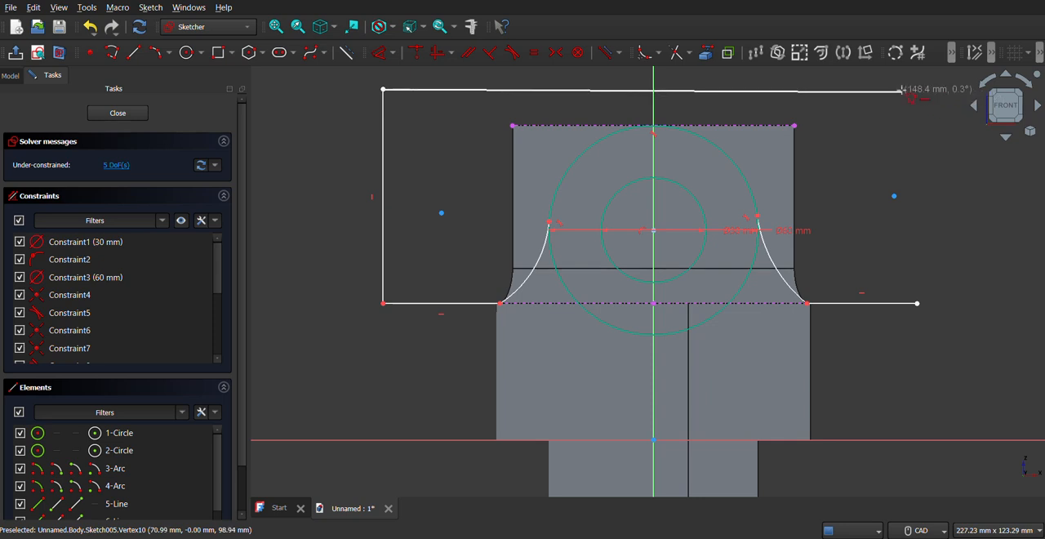
click(916, 90)
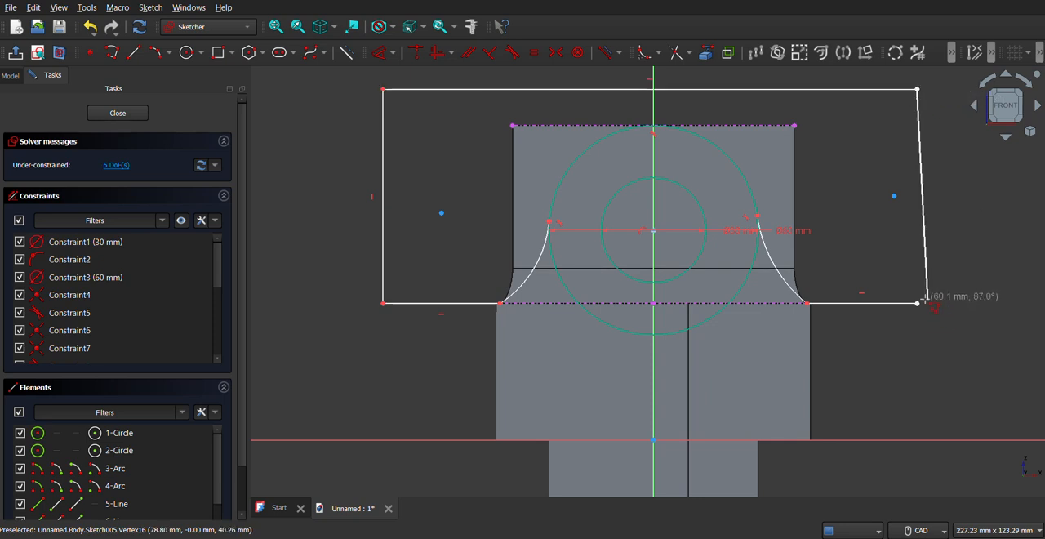
click(919, 305)
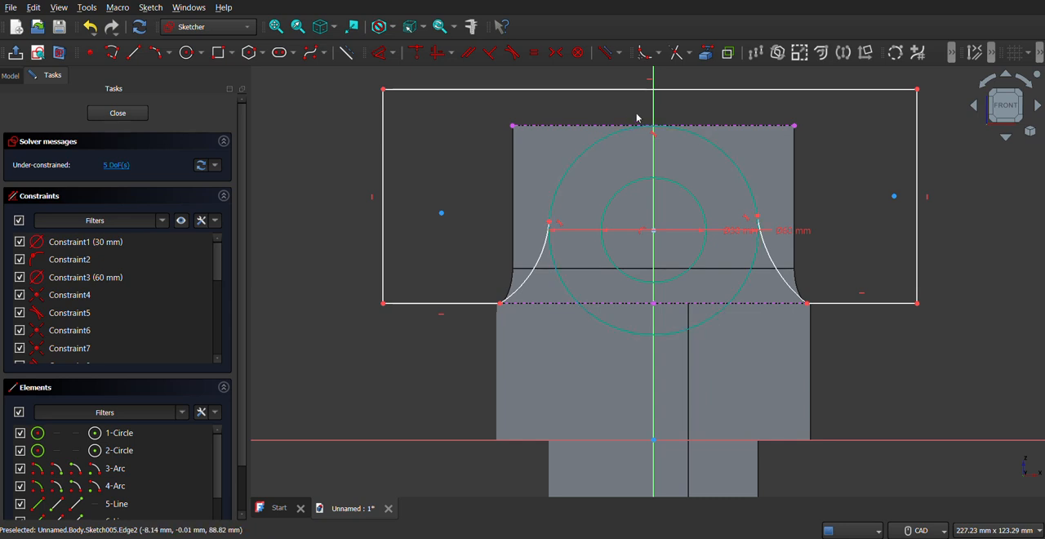
Trim away the lower part of the 60 mm circle between the two side arcs and close the sketch.
click(689, 54)
click(694, 72)
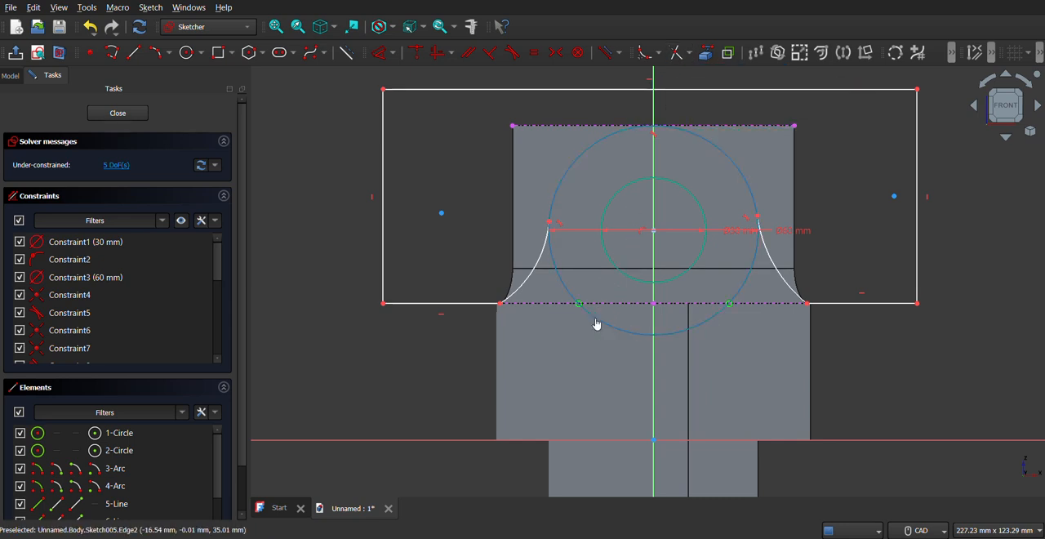
click(575, 299)
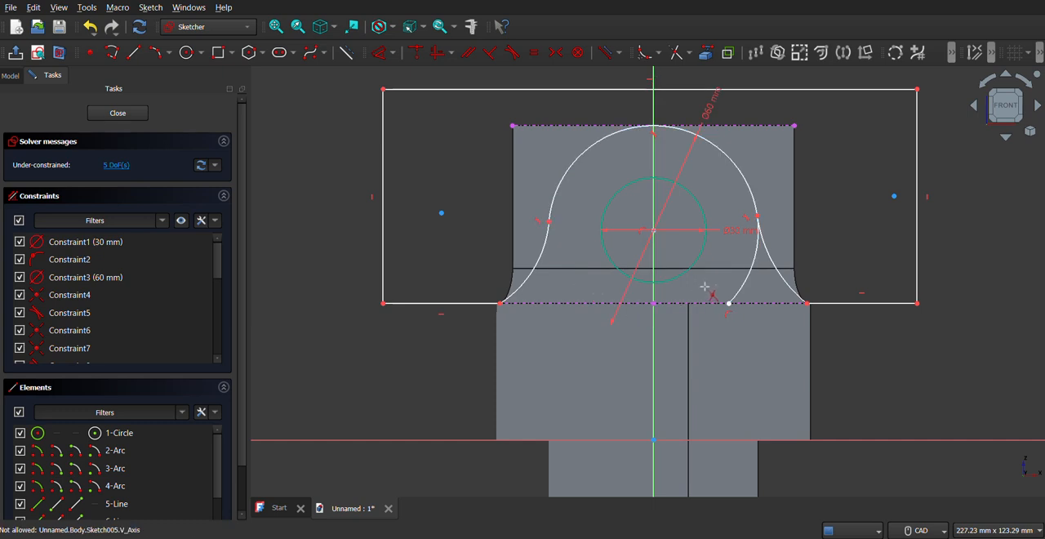
click(752, 264)
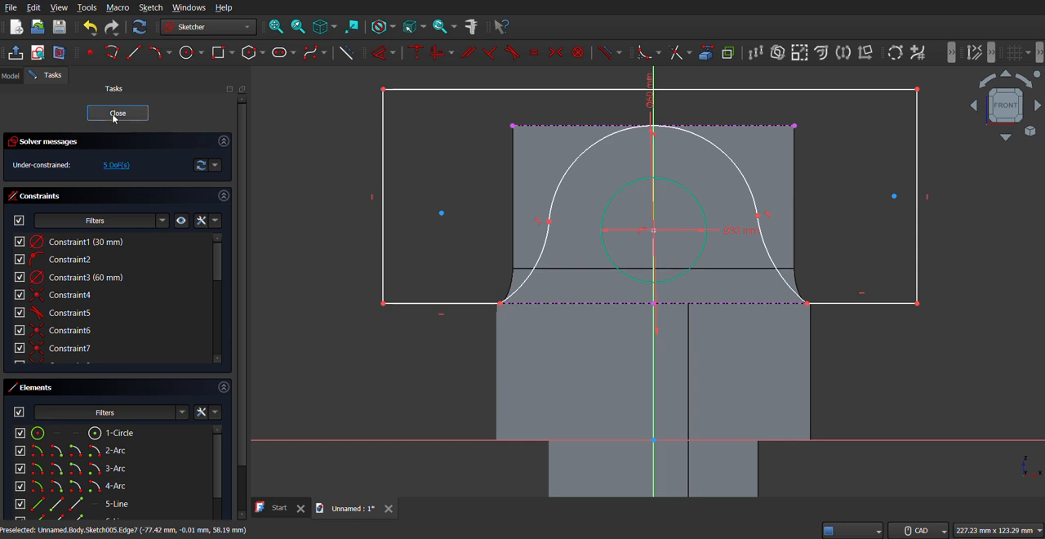
key(Escape)
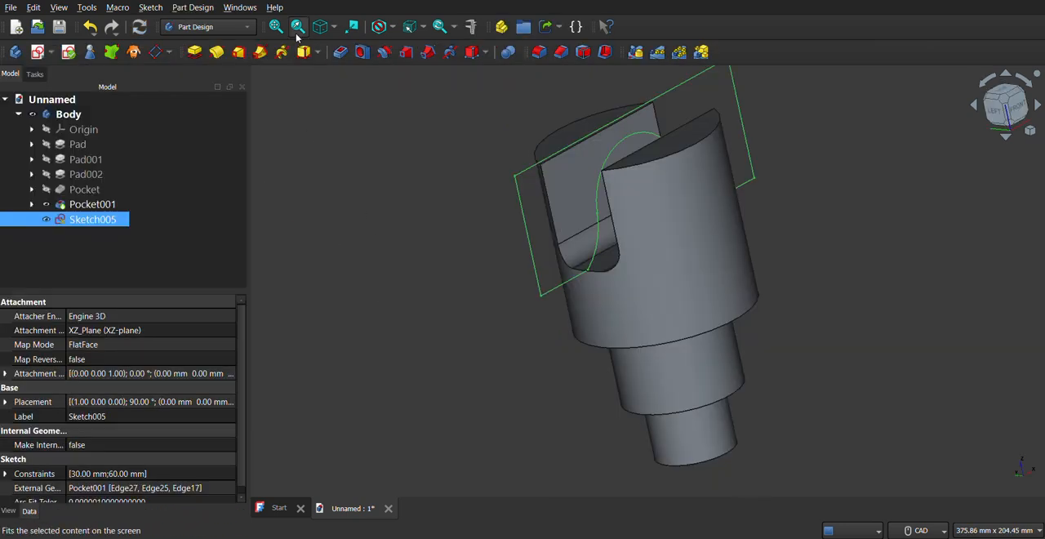
Start a pocket from the lug profile sketch with type Two dimensions and a first length of 50 mm.
click(337, 55)
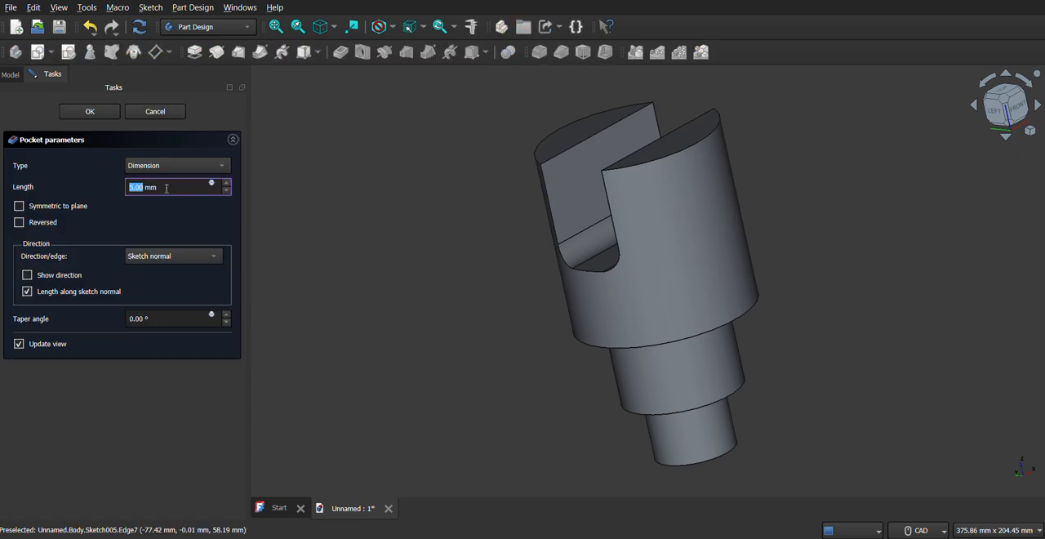
click(191, 166)
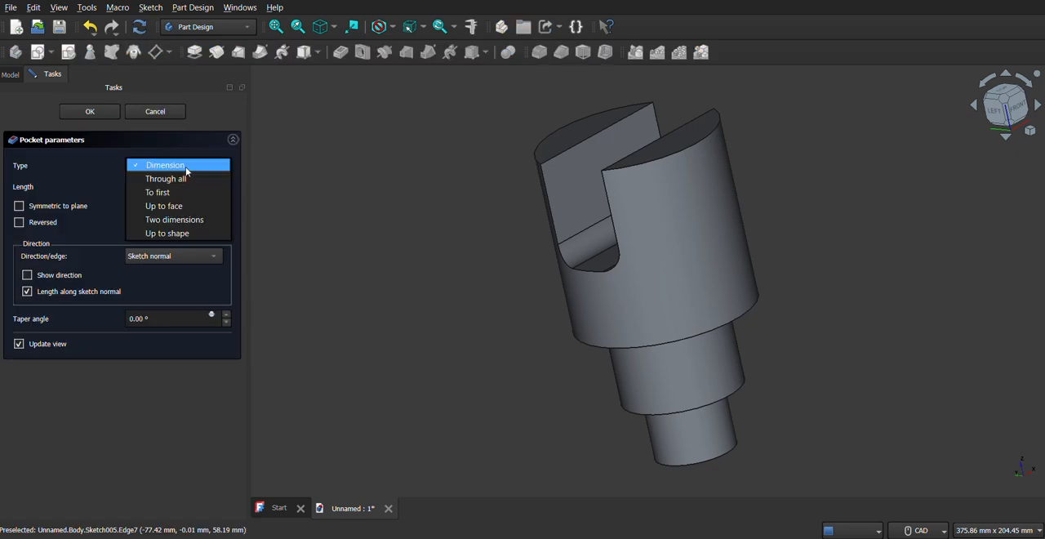
click(178, 180)
click(180, 162)
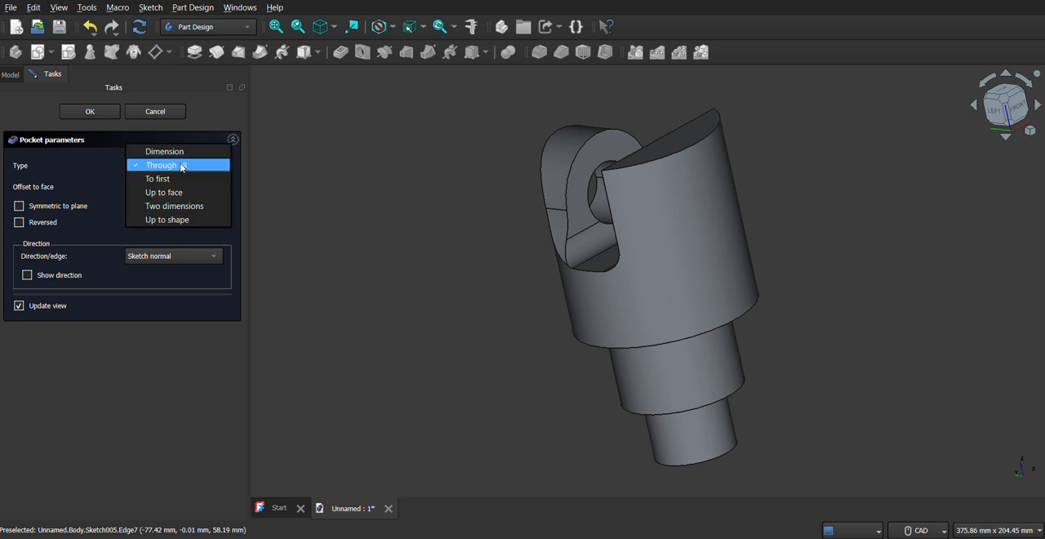
key(Escape)
click(181, 208)
click(168, 188)
triple_click(168, 189)
text(50)
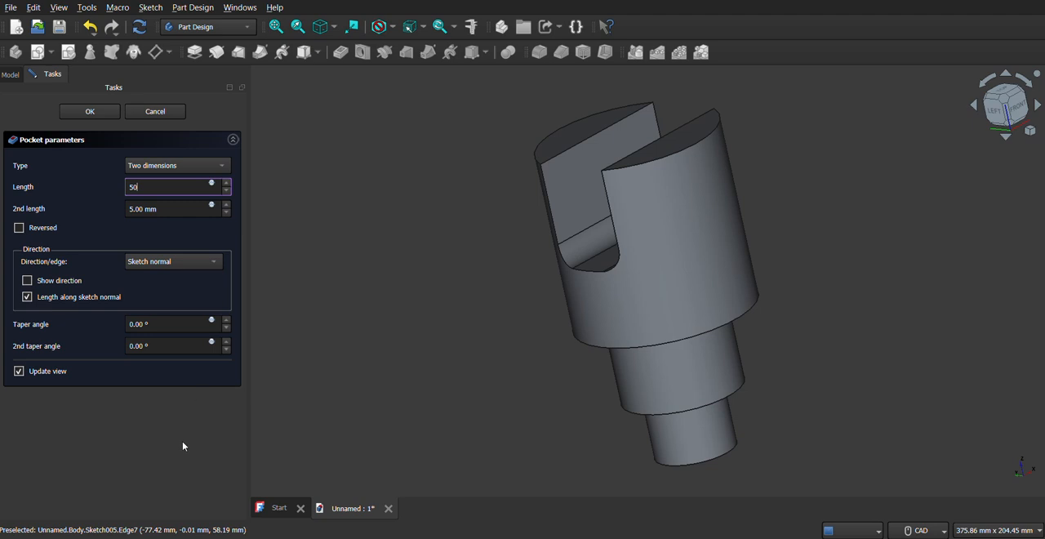
Set the pocket's second length to 50 mm and finish the pocket.
click(179, 205)
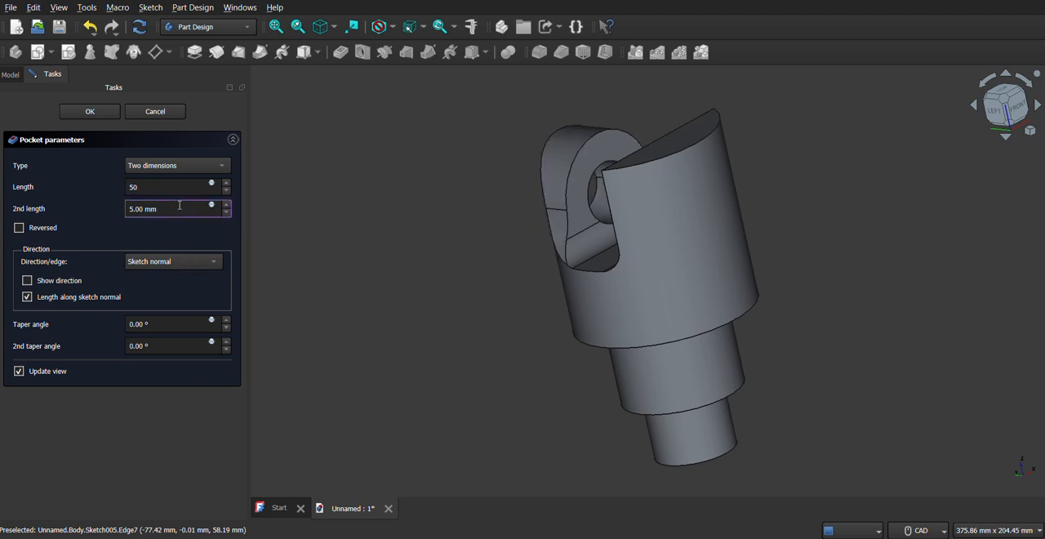
triple_click(179, 205)
text(50)
click(97, 455)
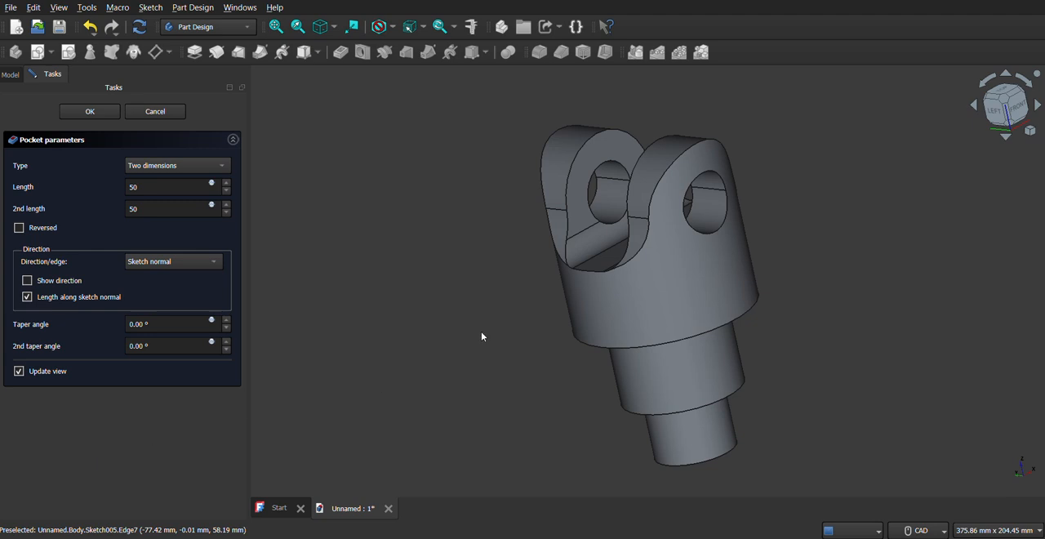
click(89, 111)
Examine the rounded lugs, cross holes and fork slot of the part from several sides.
middle_drag(472, 322, 626, 303)
middle_drag(492, 292, 609, 322)
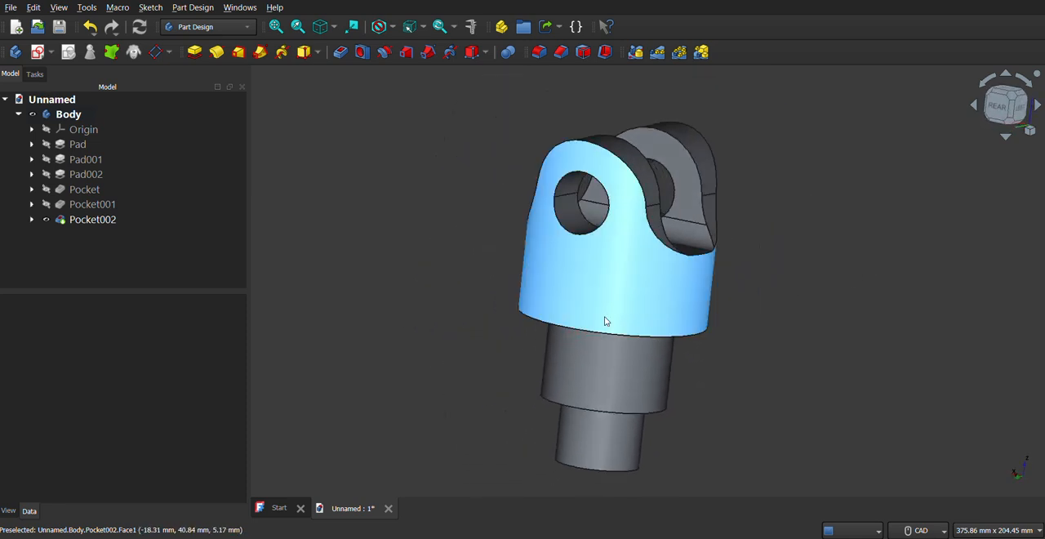
middle_drag(479, 343, 555, 340)
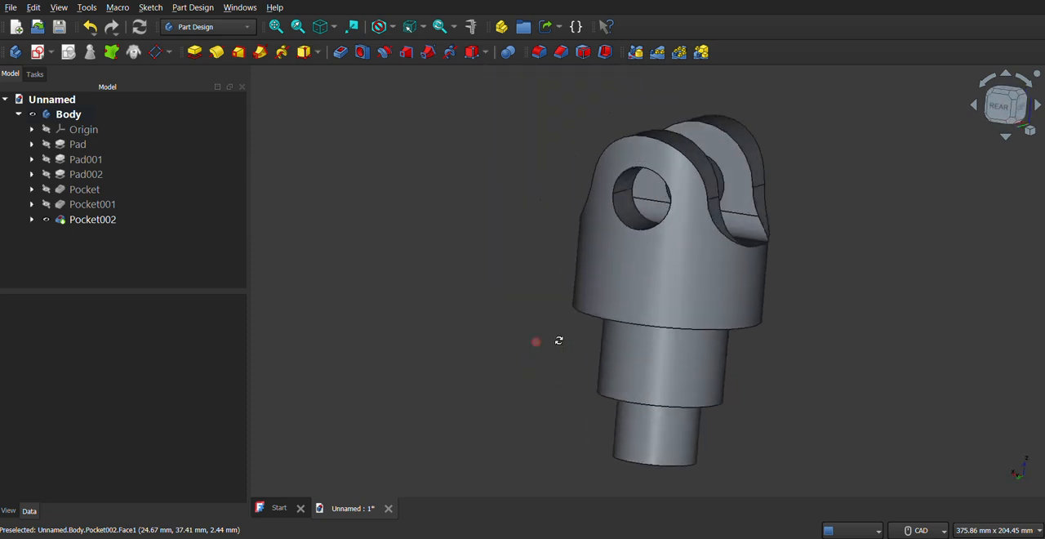
middle_drag(749, 373, 615, 396)
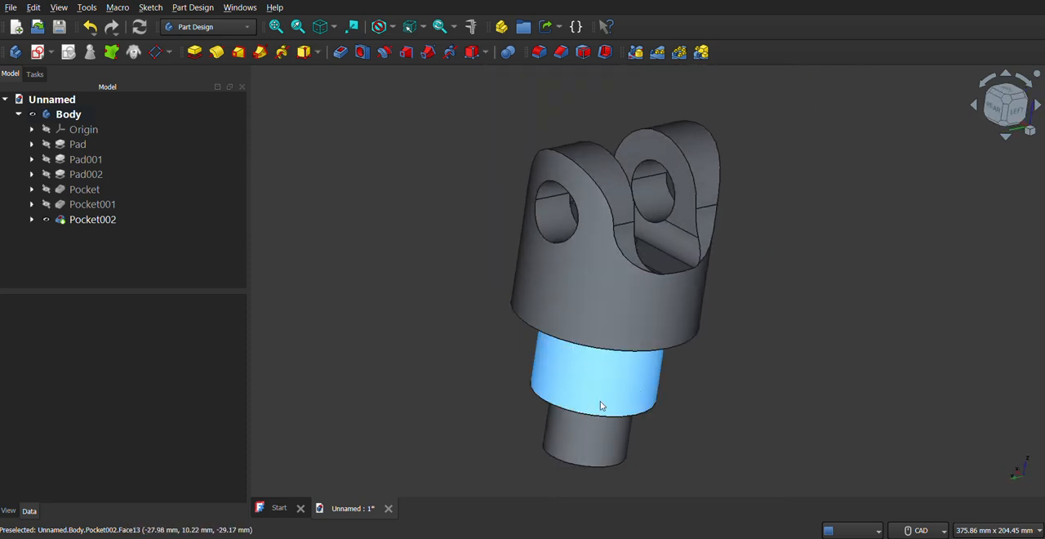
right_click(478, 358)
click(433, 329)
Apply a random color to the whole body.
click(63, 144)
click(68, 114)
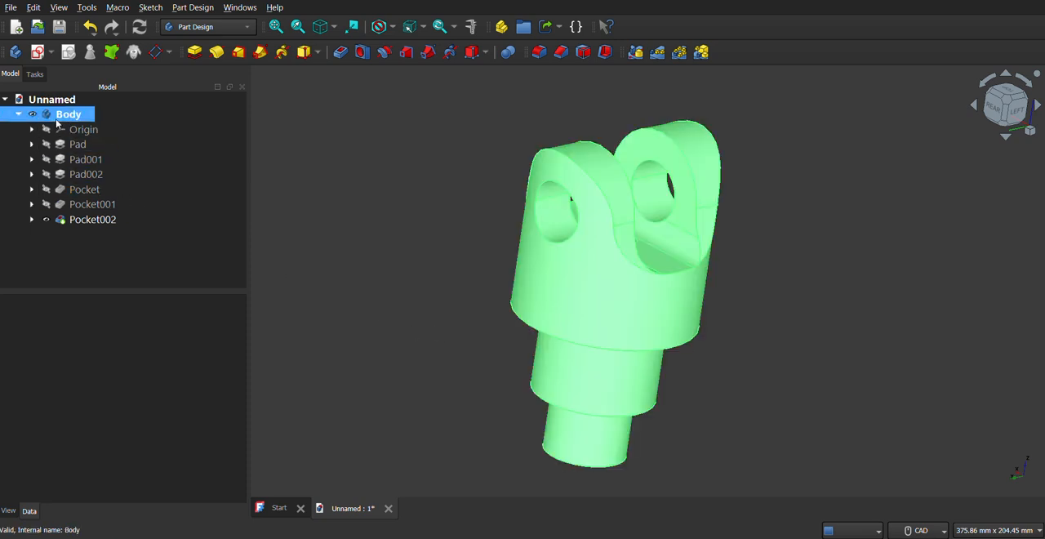
right_click(67, 114)
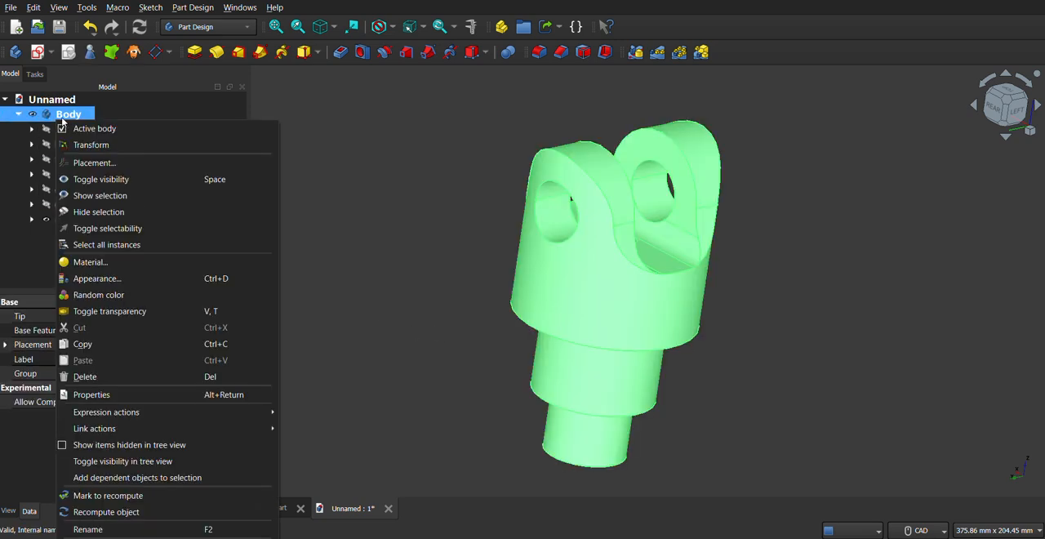
click(128, 296)
click(403, 271)
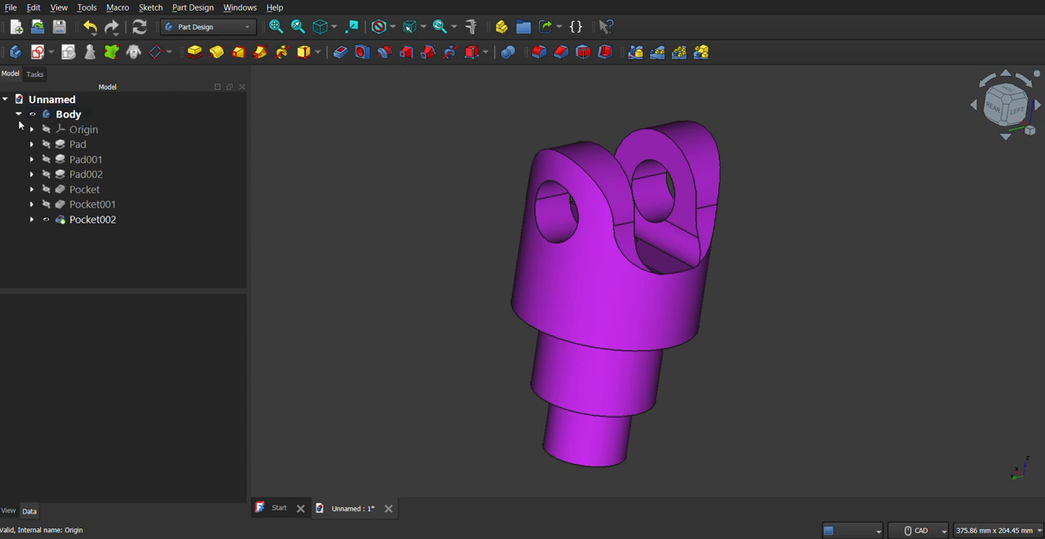
click(66, 114)
right_click(66, 116)
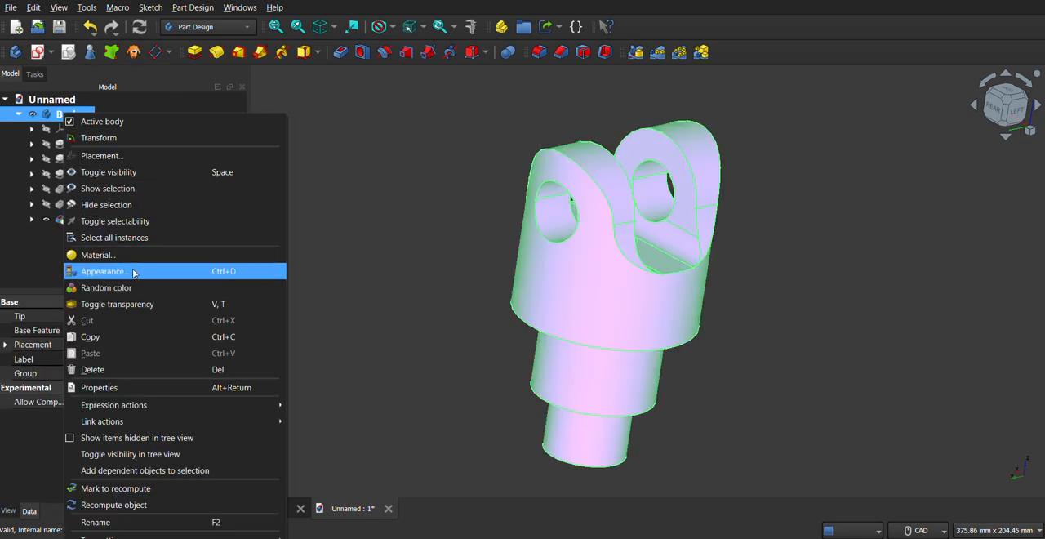
click(134, 273)
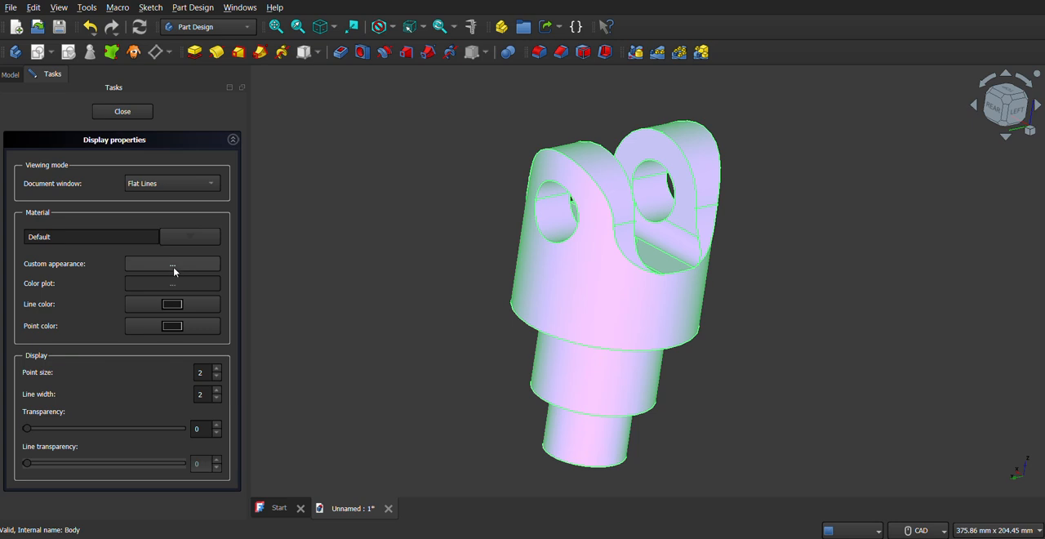
click(173, 265)
click(556, 229)
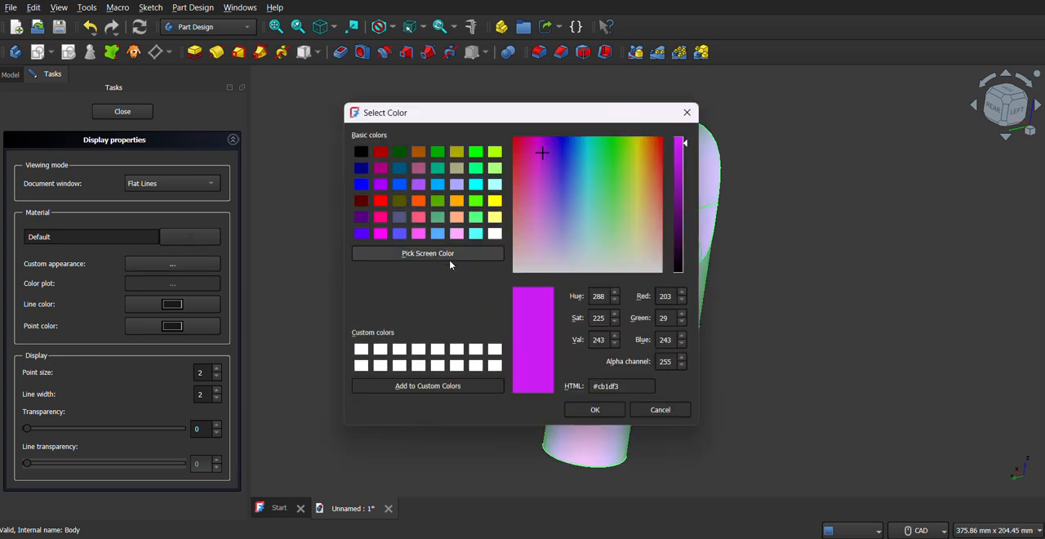
click(687, 112)
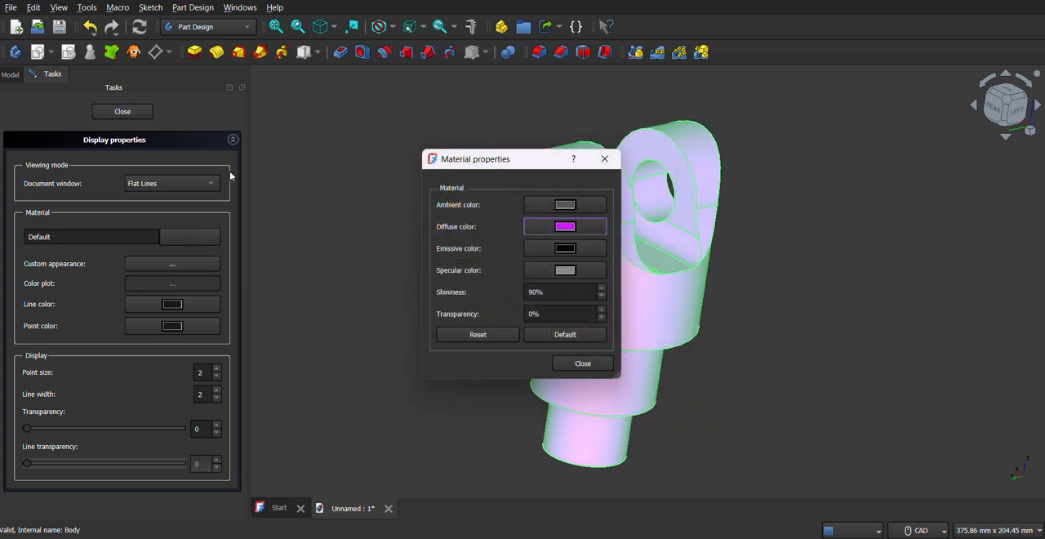
click(604, 159)
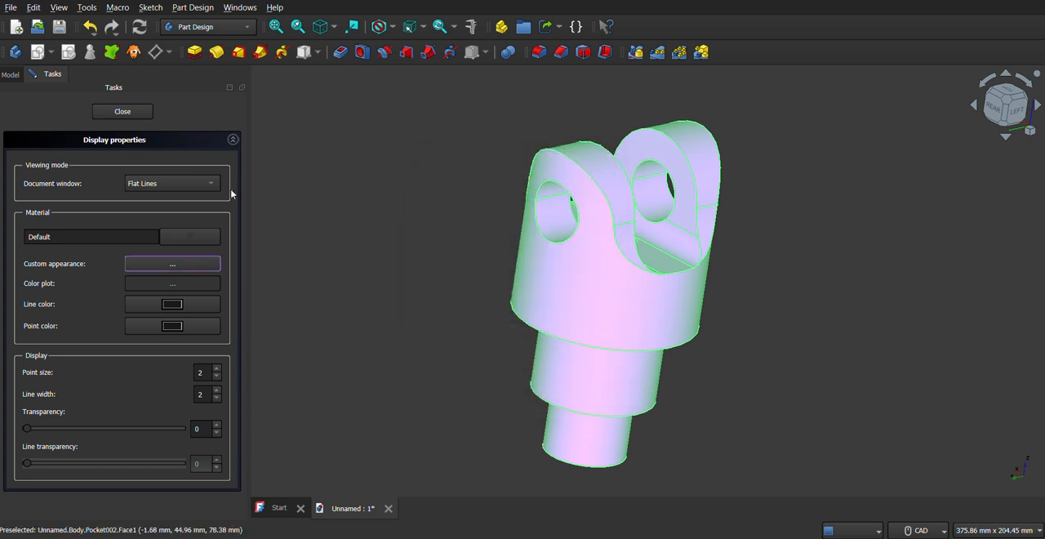
click(120, 114)
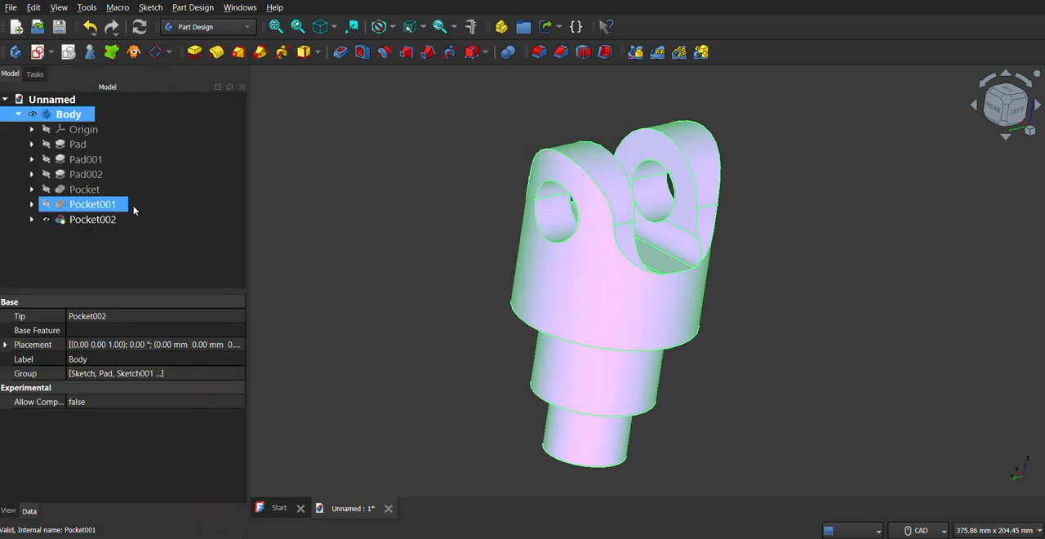
Assign the standard aluminum material Aluminum-6061-T6 to the body.
right_click(65, 116)
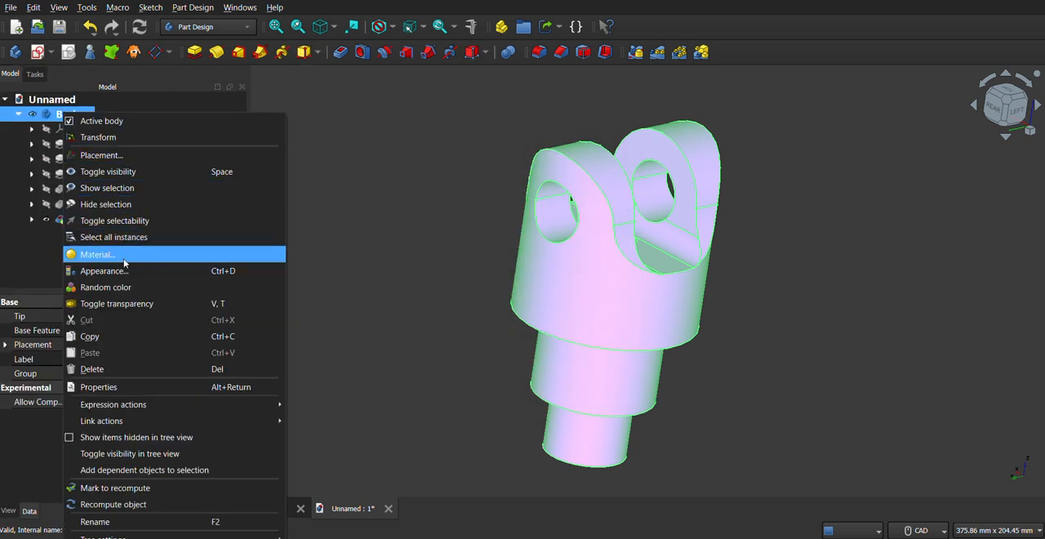
click(239, 238)
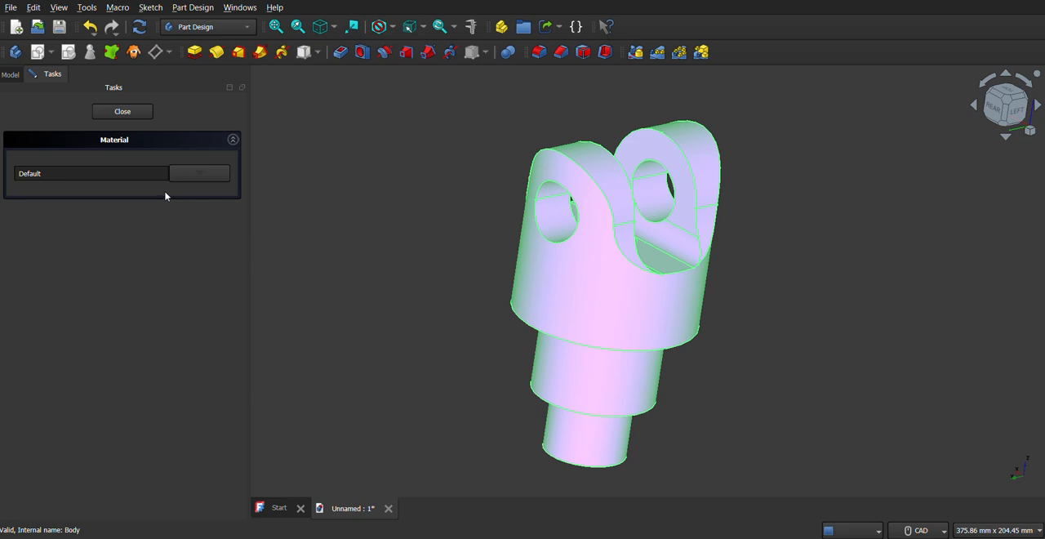
click(196, 174)
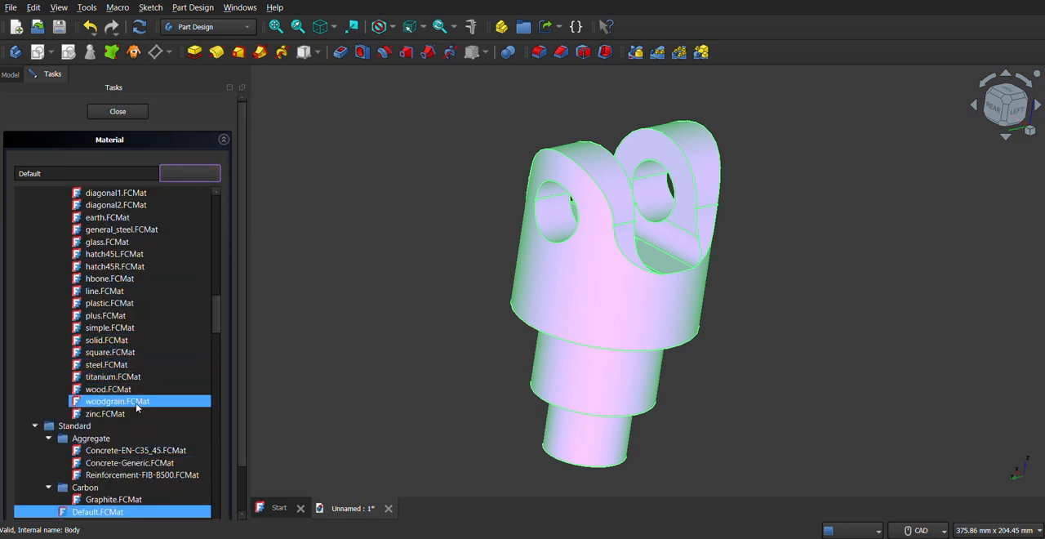
drag(217, 315, 217, 344)
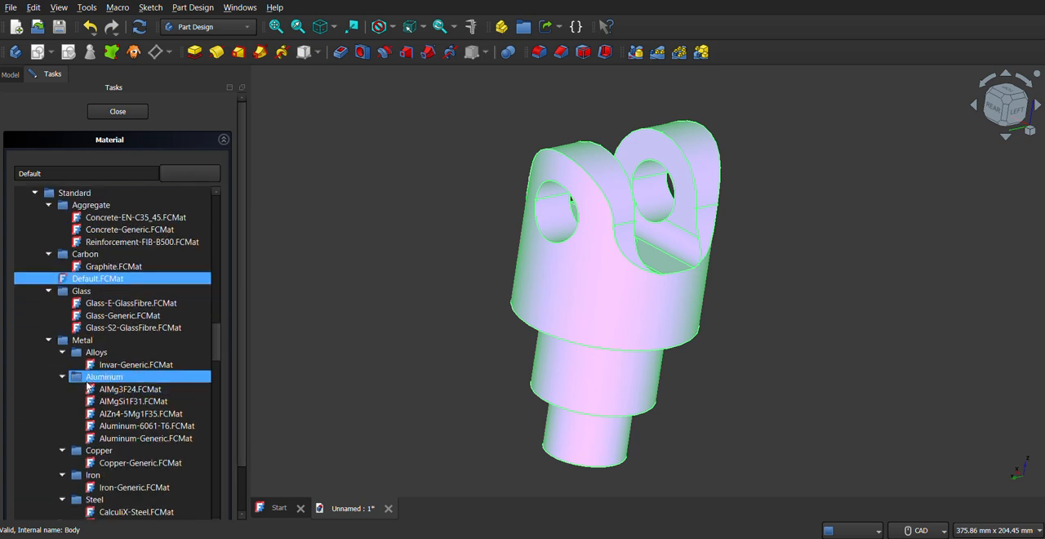
click(134, 425)
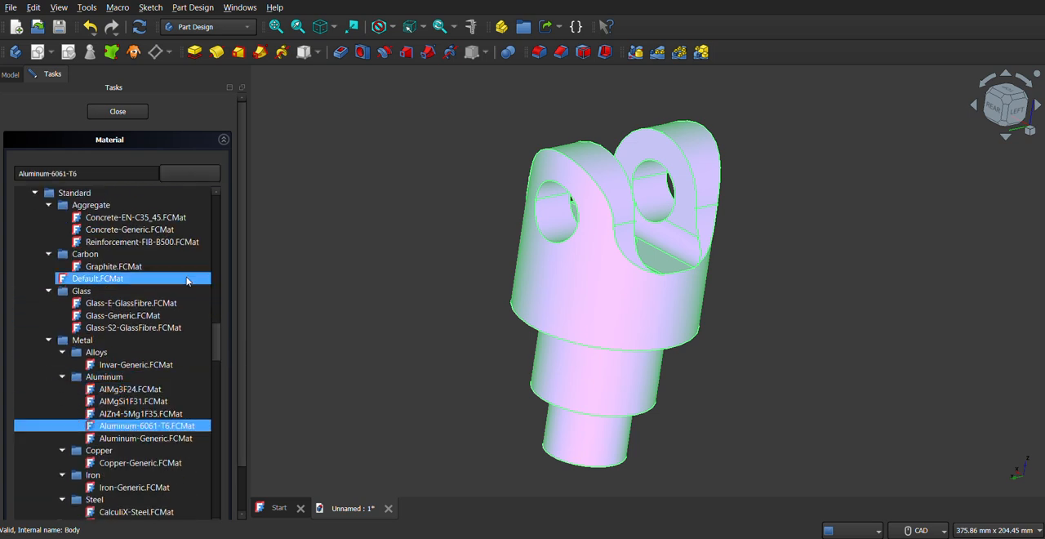
drag(215, 349, 219, 327)
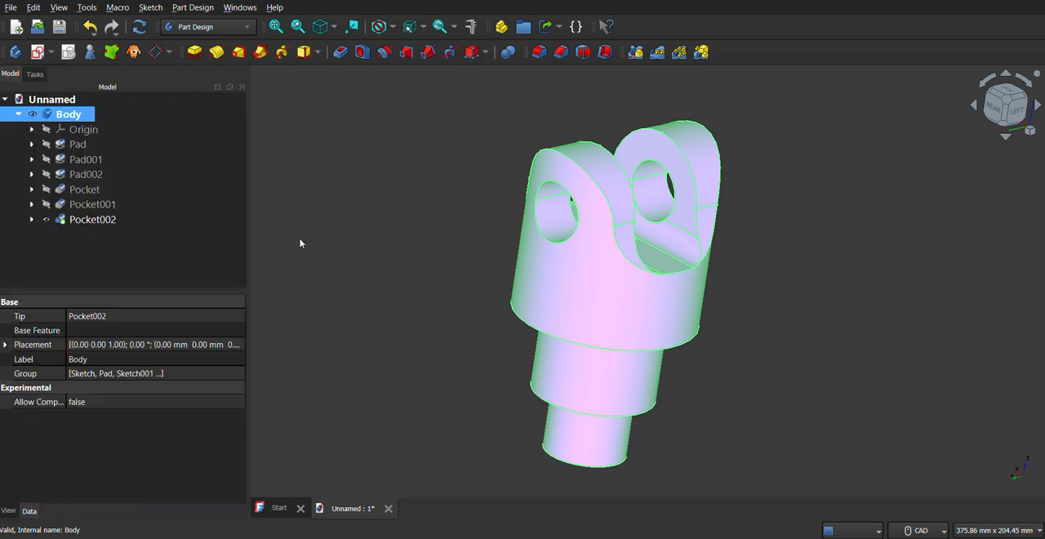
Recolor the body with another random color and clear the selection.
click(73, 116)
right_click(73, 117)
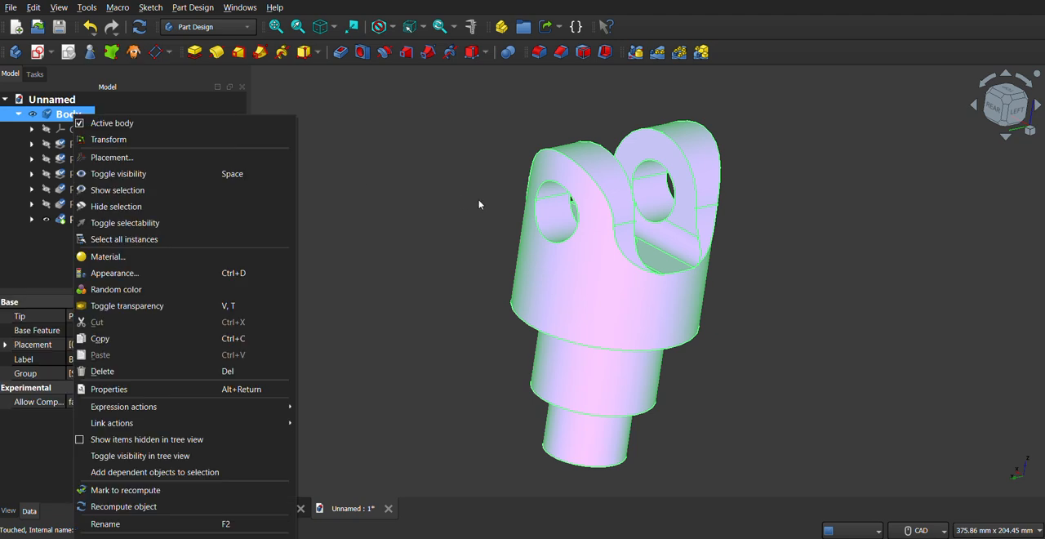
click(460, 202)
right_click(61, 121)
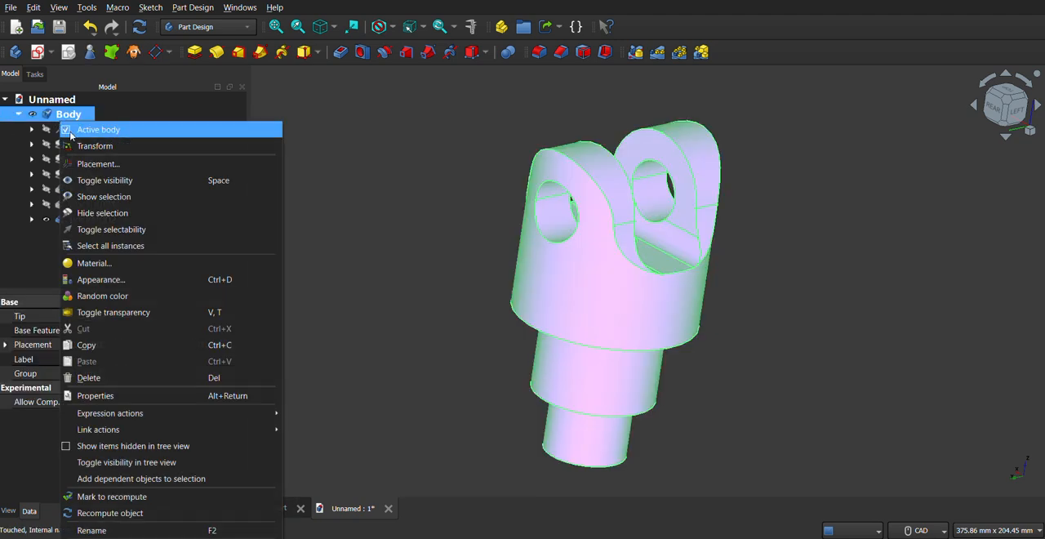
click(95, 296)
click(304, 265)
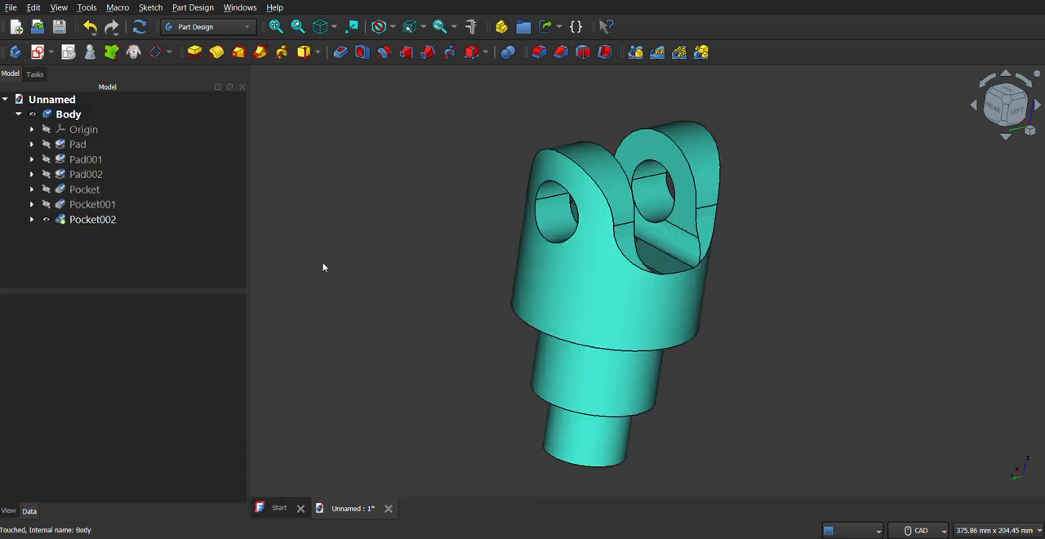